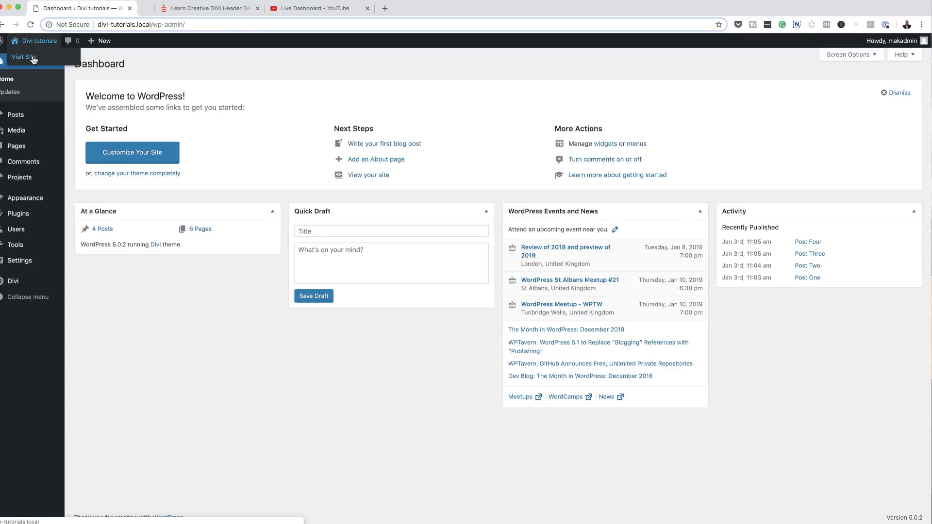
Step: View the live site's home page, then return to the WordPress dashboard
left_click(161, 9)
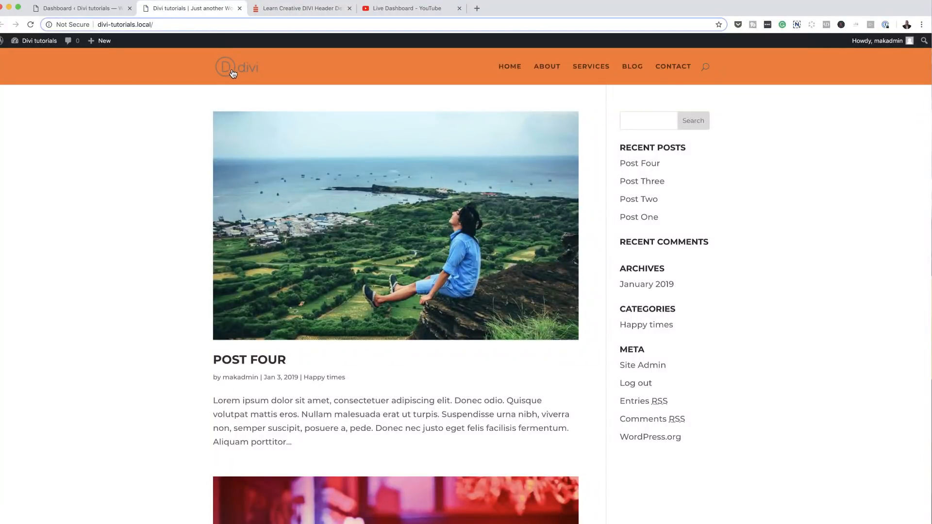
left_click(510, 67)
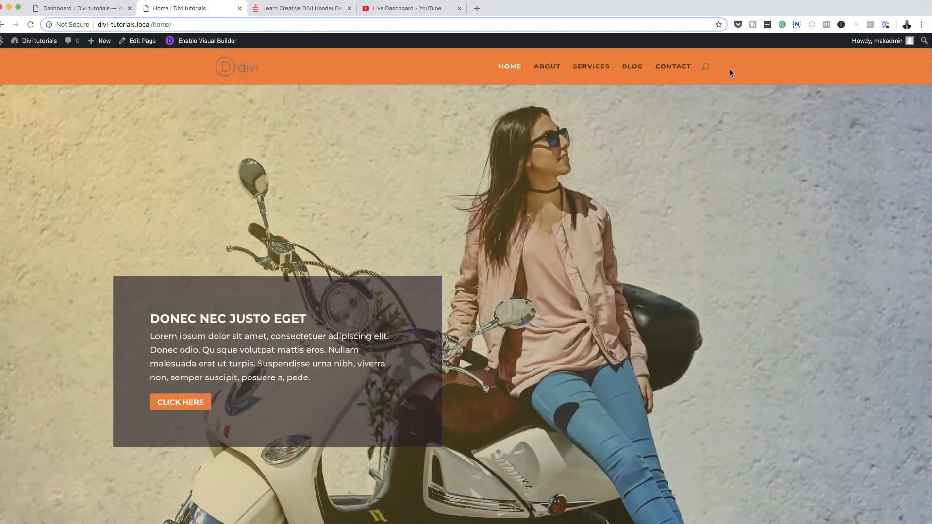
left_click(111, 10)
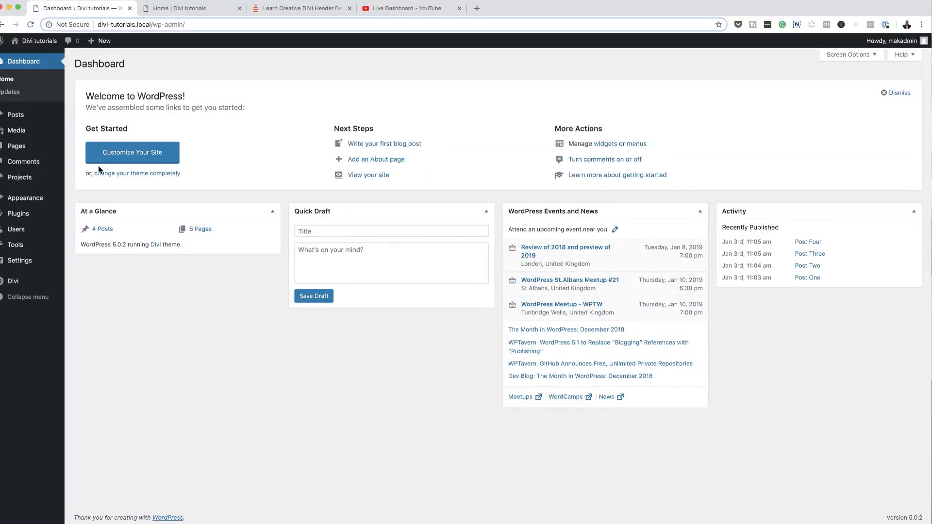
Step: Open the Appearance Customizer's Header & Navigation section
mouse_move(37, 202)
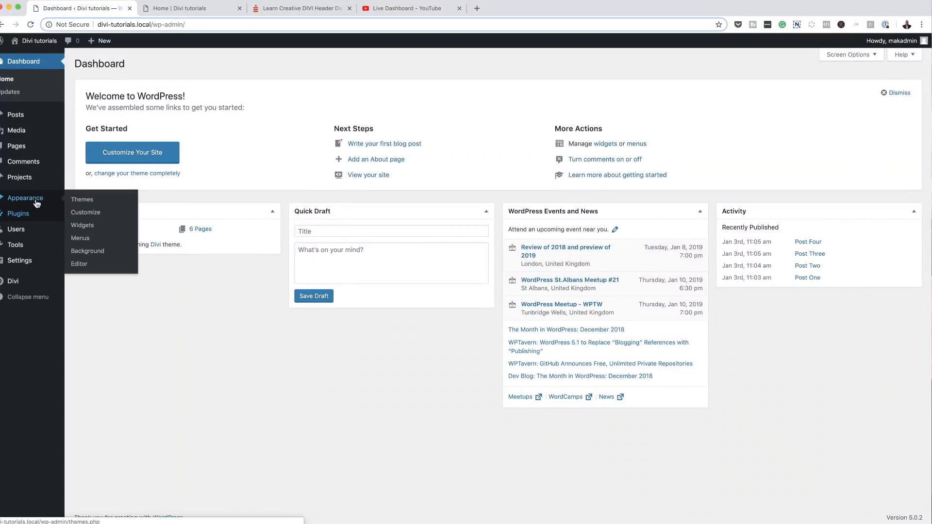
left_click(100, 215)
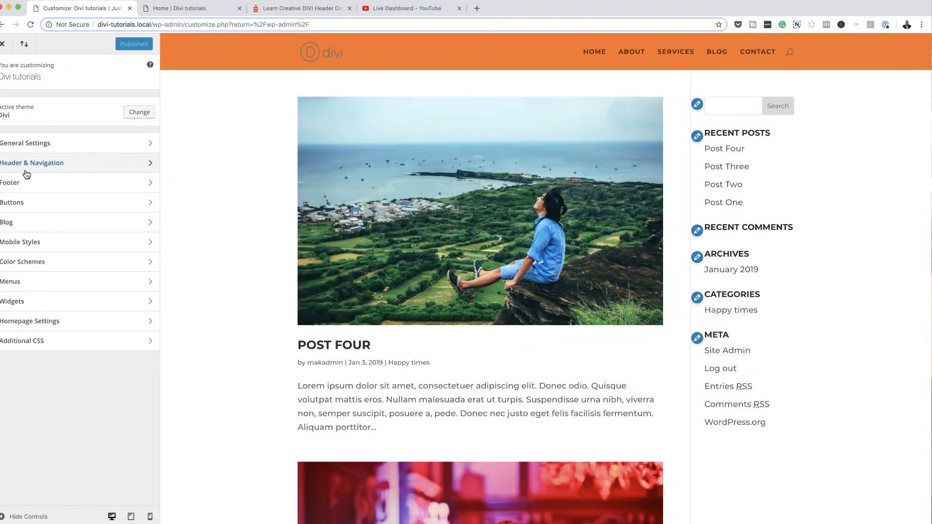
left_click(62, 163)
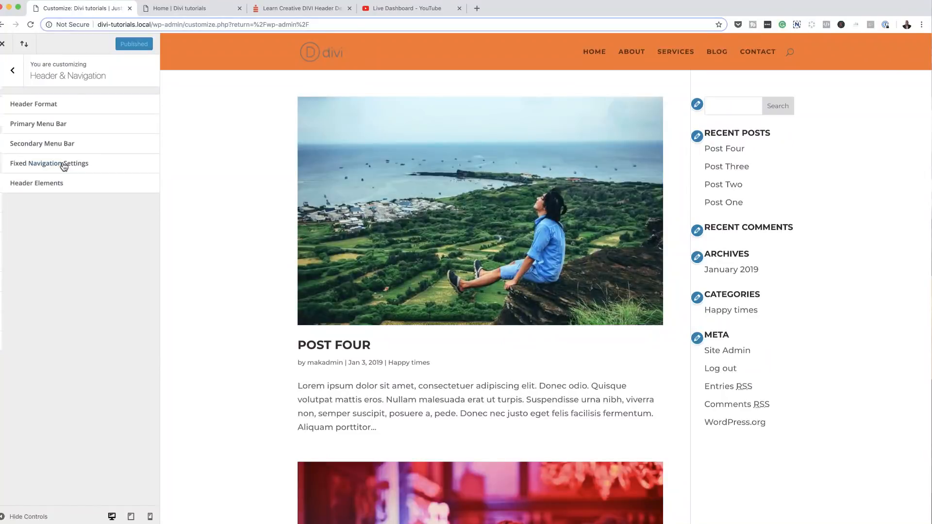
Step: In Header Format, enable Hide Navigation Until Scroll, toggling it off and on once
left_click(52, 108)
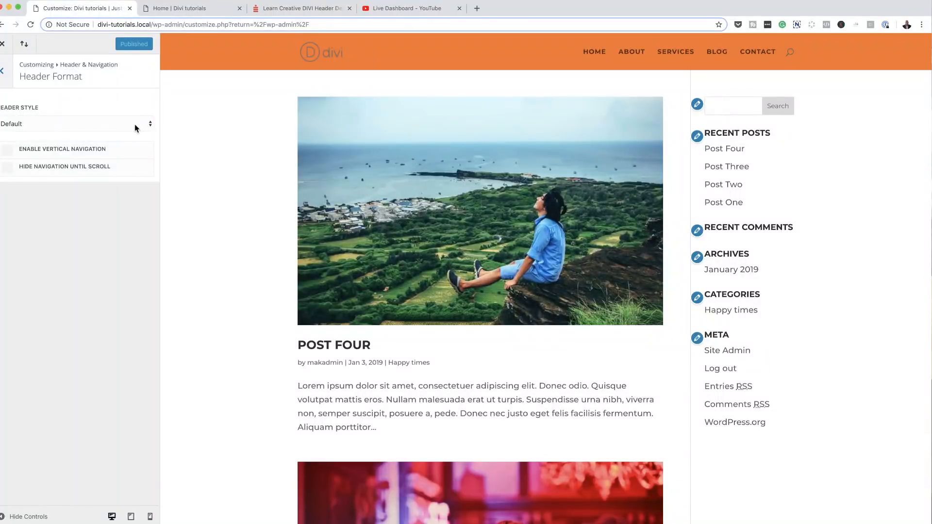
left_click(8, 173)
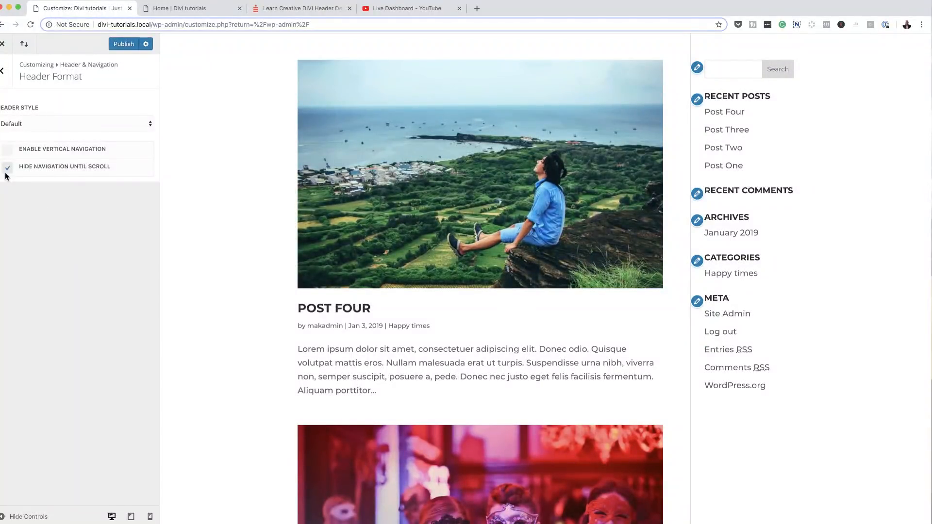
left_click(8, 173)
left_click(8, 173)
Step: Scroll-test the hidden header on the preview's home page, then uncheck Hide Navigation Until Scroll
scroll(256, 298, "down", 3)
scroll(255, 298, "down", 12)
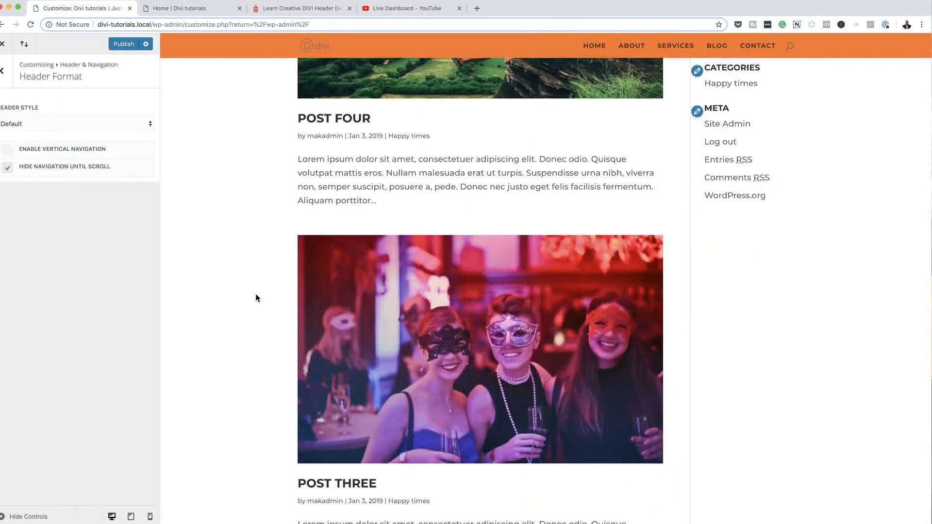
scroll(256, 298, "down", 10)
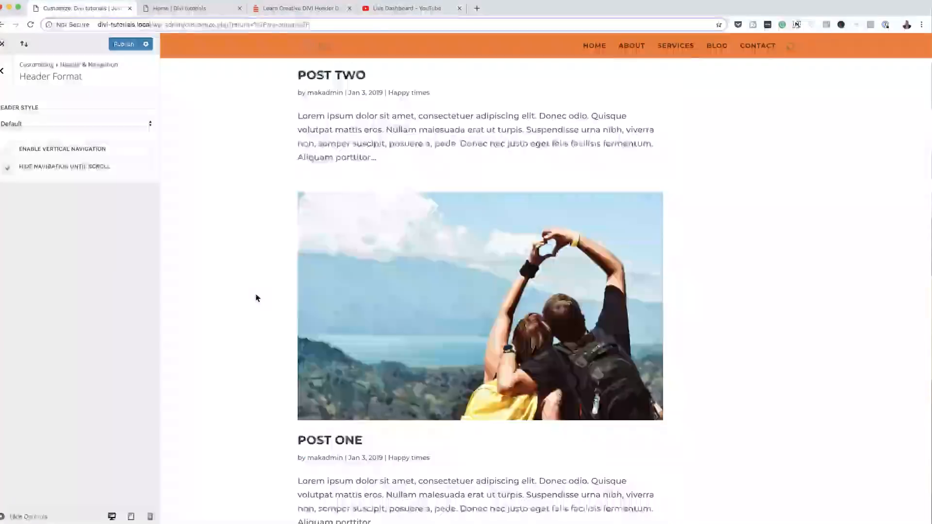
scroll(256, 298, "up", 20)
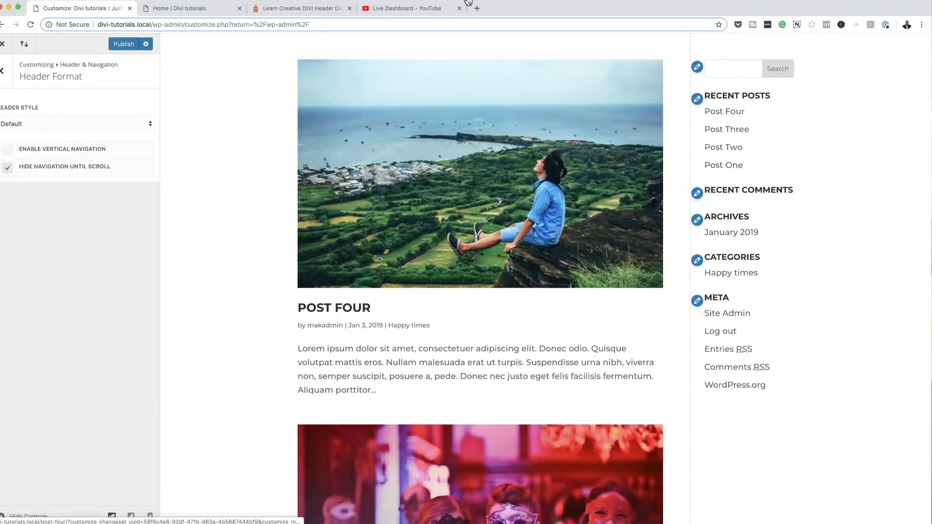
scroll(573, 121, "down", 5)
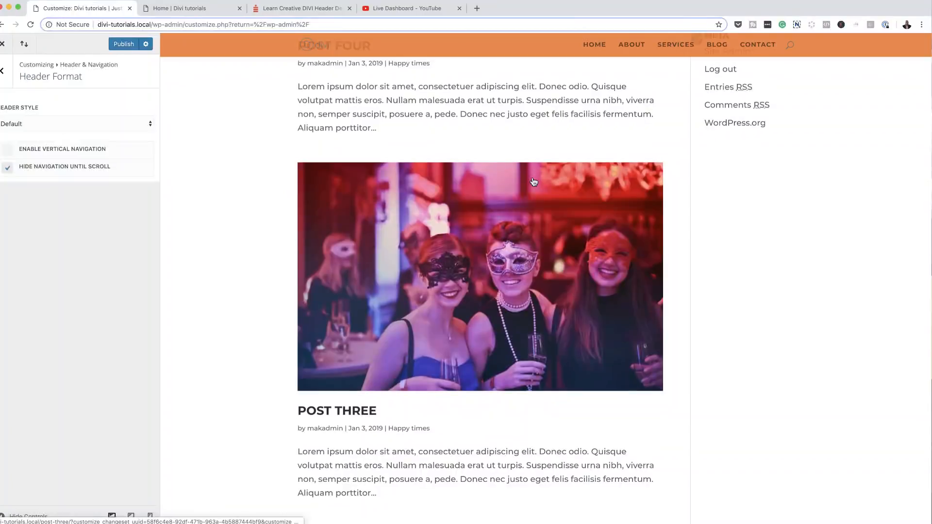
left_click(600, 47)
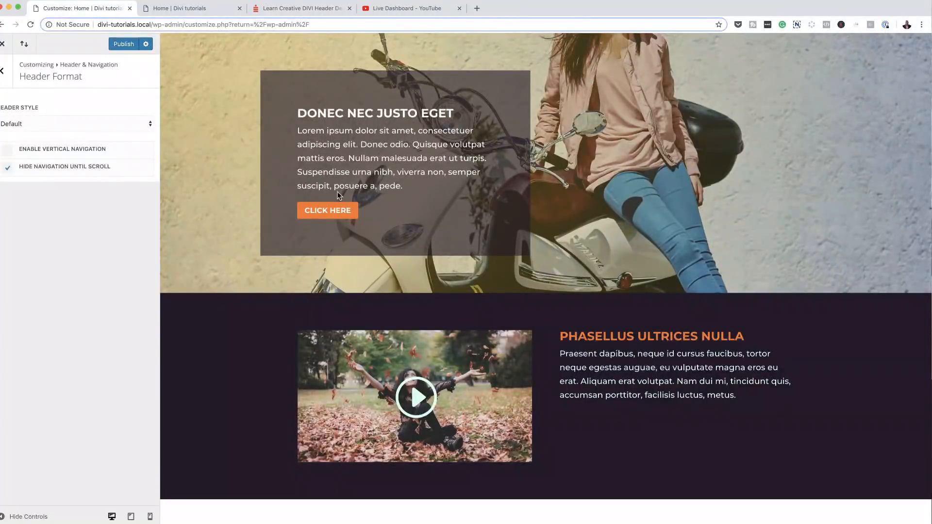
scroll(617, 264, "down", 8)
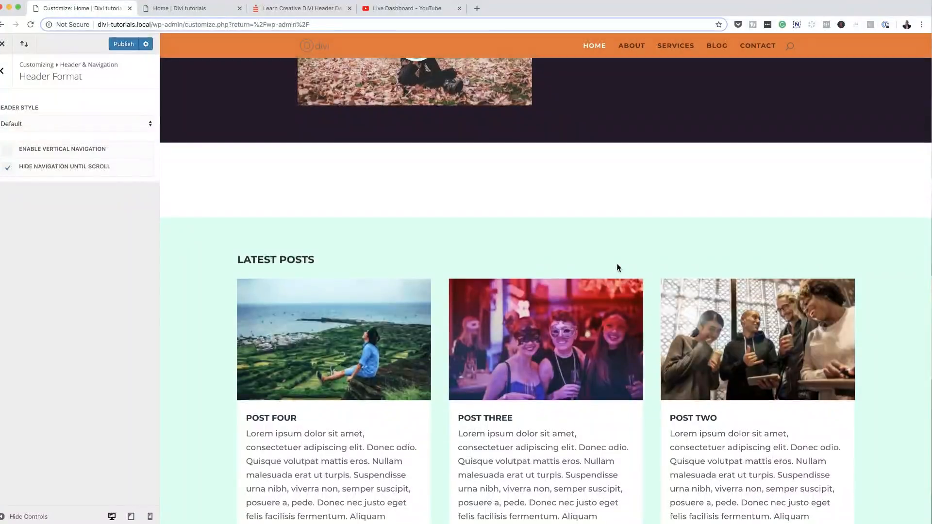
scroll(617, 263, "down", 3)
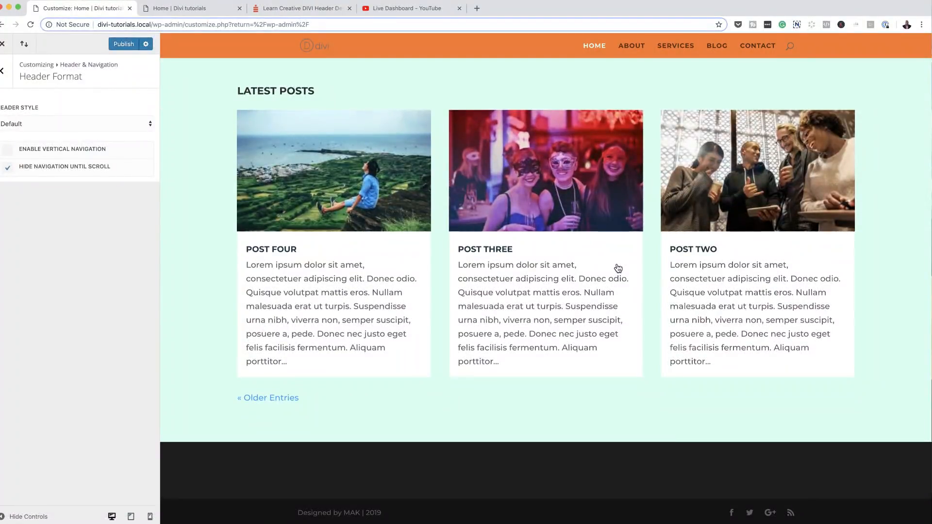
scroll(618, 269, "up", 10)
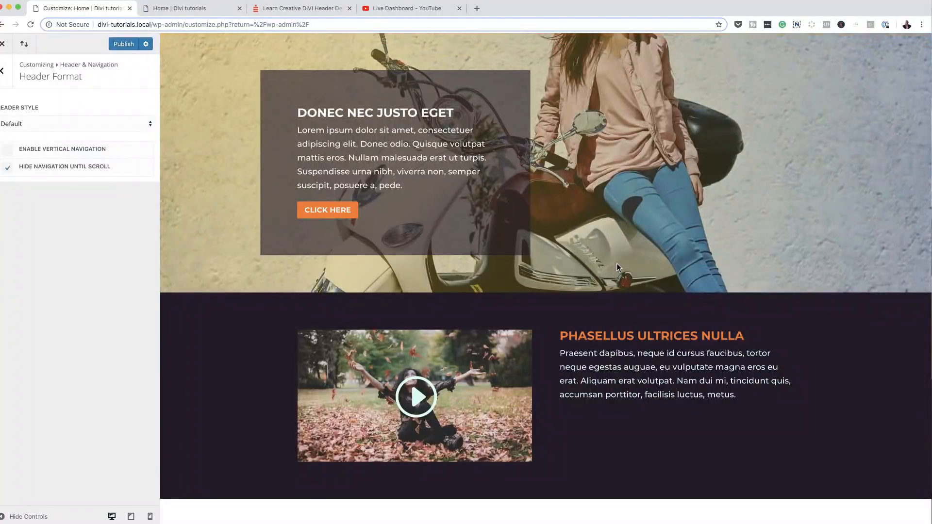
left_click(8, 168)
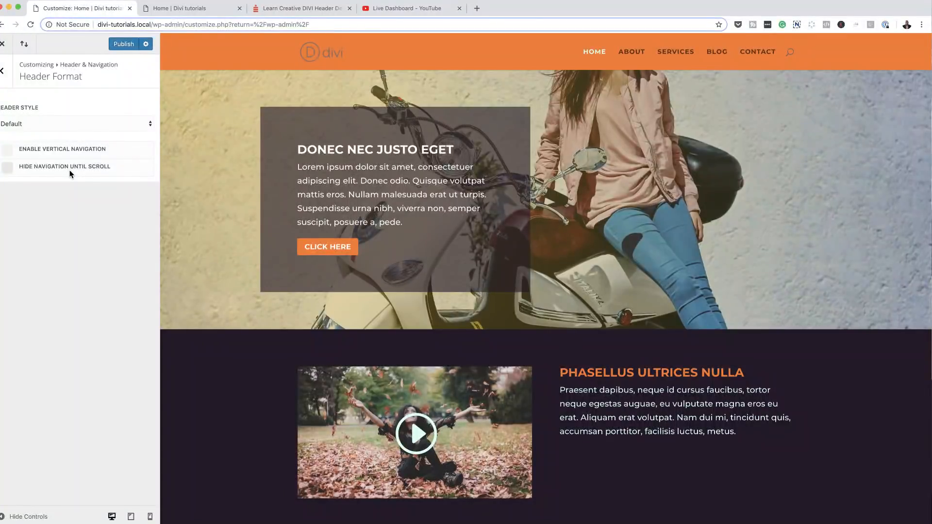
Step: Enable left vertical navigation, publish the changes, and switch to the live Home tab
left_click(10, 155)
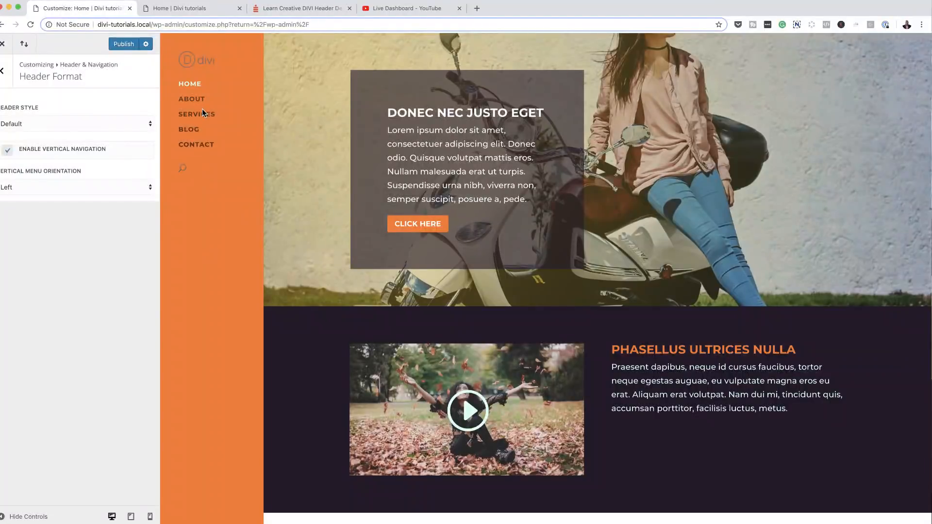
left_click(124, 47)
left_click(193, 9)
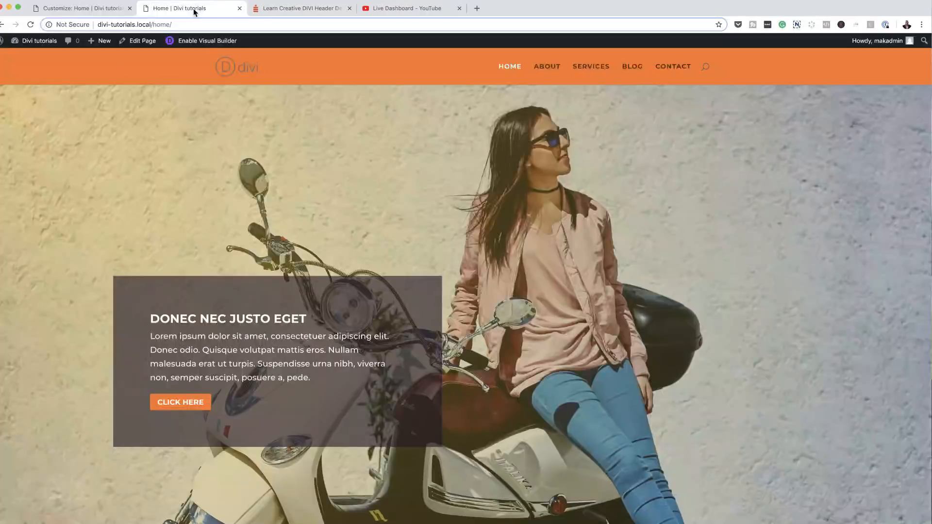
Step: Reload the live Home page and check the left vertical menu on About and Services
left_click(30, 24)
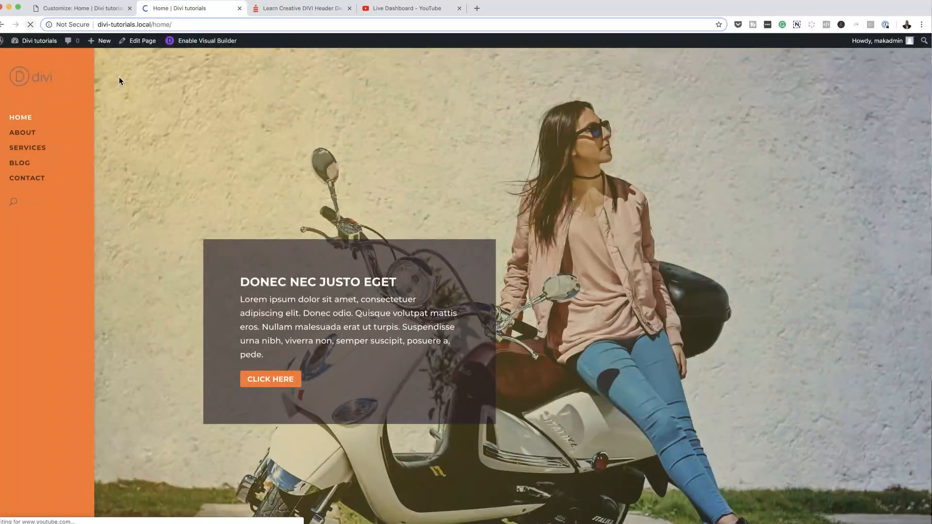
scroll(48, 310, "down", 10)
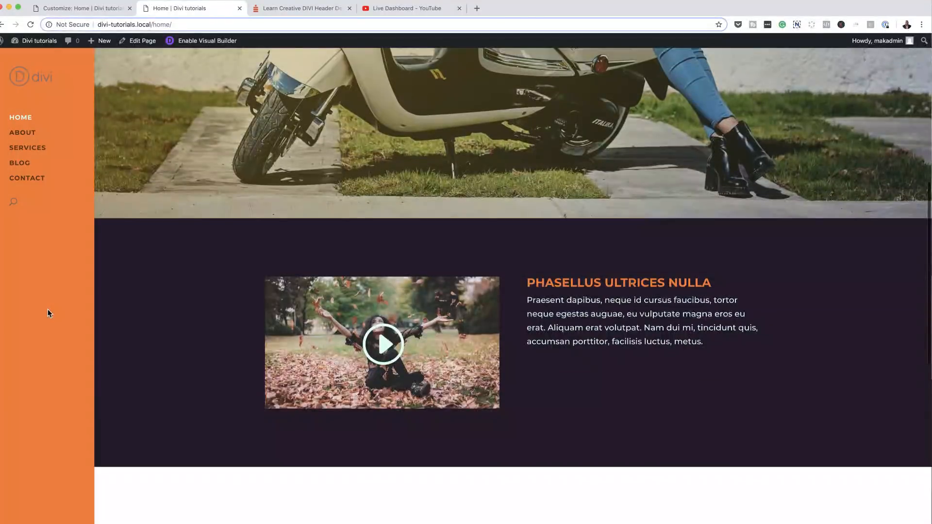
scroll(47, 310, "up", 10)
left_click(29, 135)
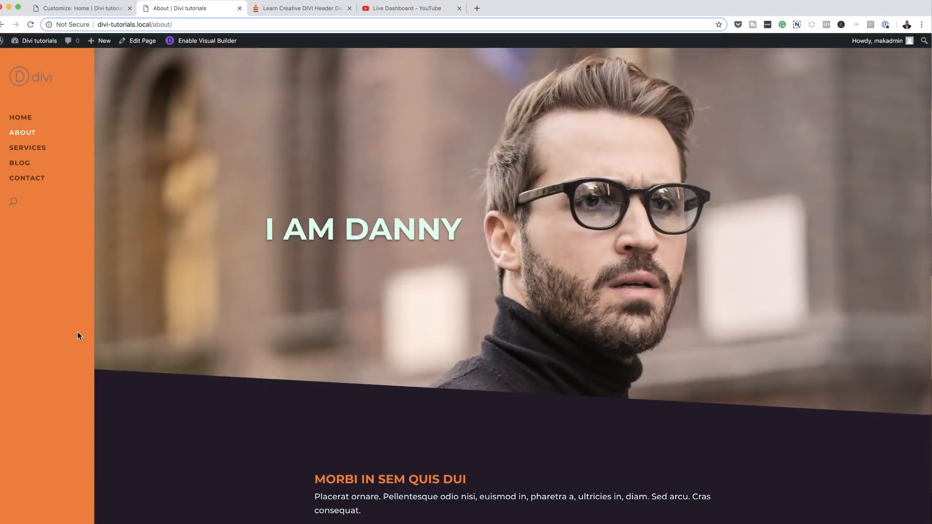
scroll(210, 359, "down", 9)
scroll(215, 364, "up", 9)
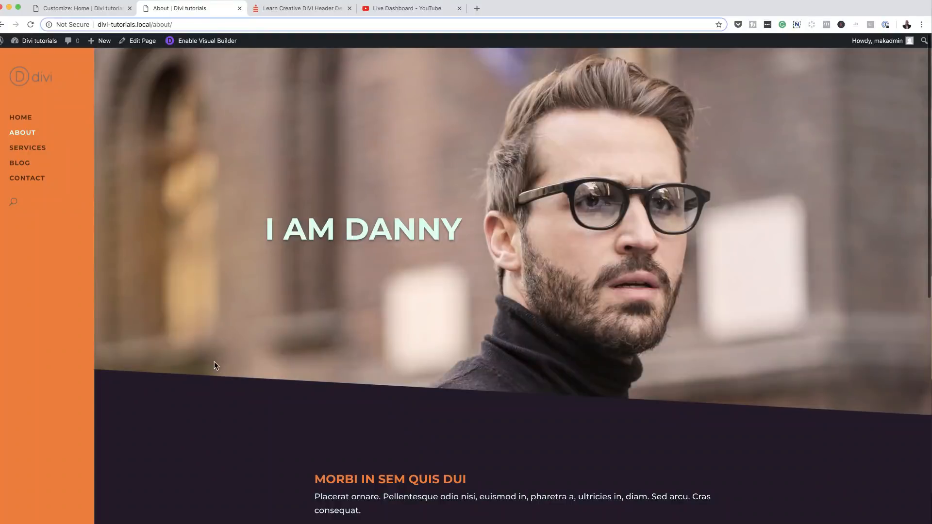
left_click(42, 149)
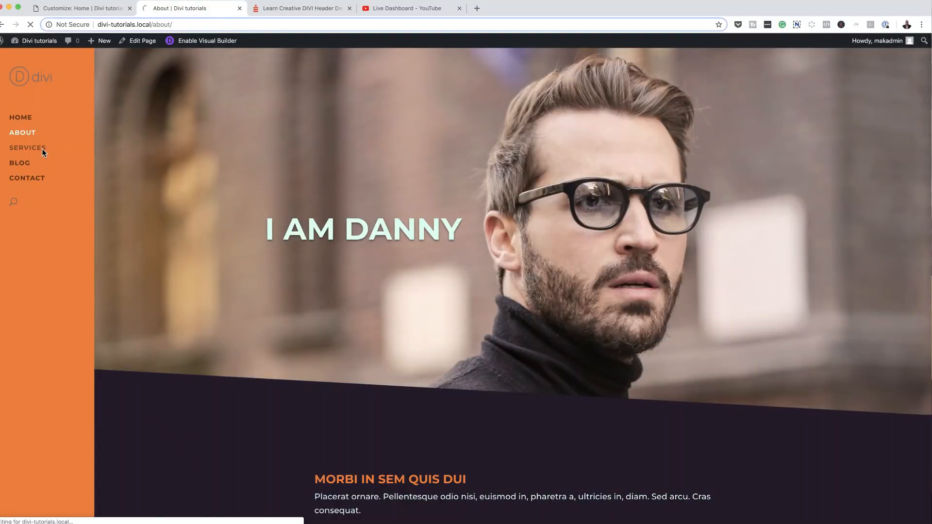
scroll(156, 376, "down", 6)
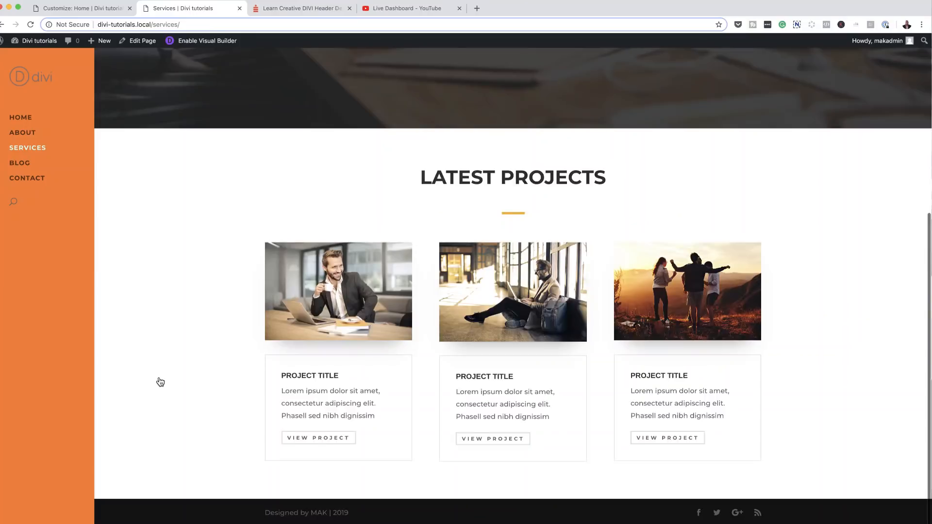
scroll(159, 380, "up", 6)
Step: Check the Blog, Contact and Home pages, then uncheck Enable Vertical Navigation in the Customizer
left_click(27, 161)
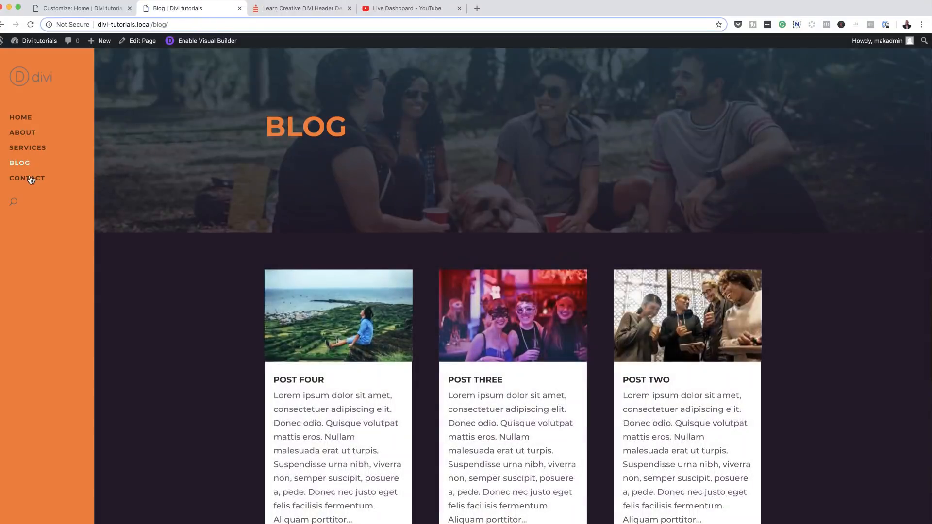
left_click(30, 179)
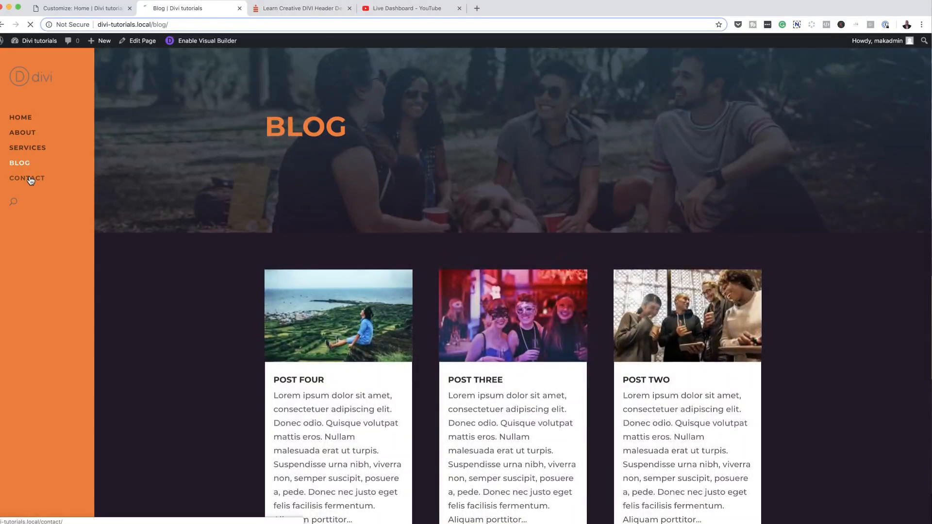
scroll(174, 330, "down", 2)
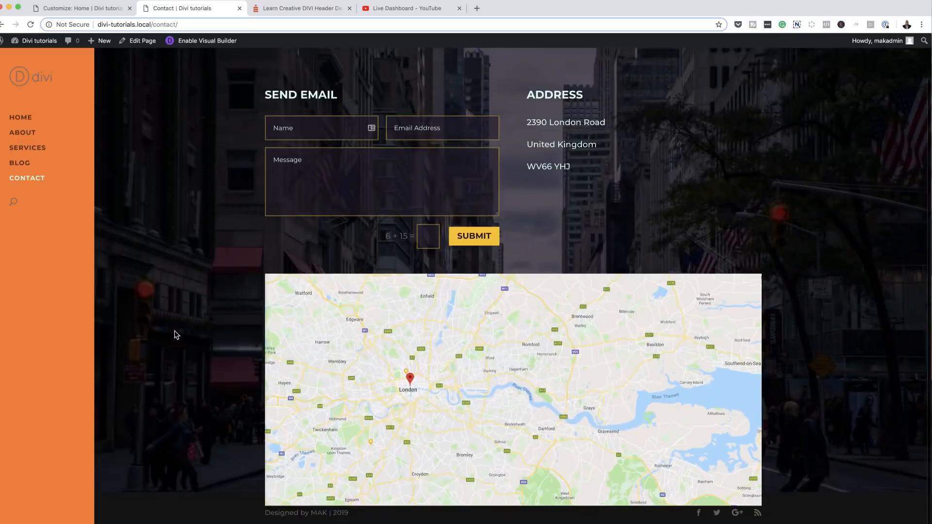
scroll(174, 330, "up", 2)
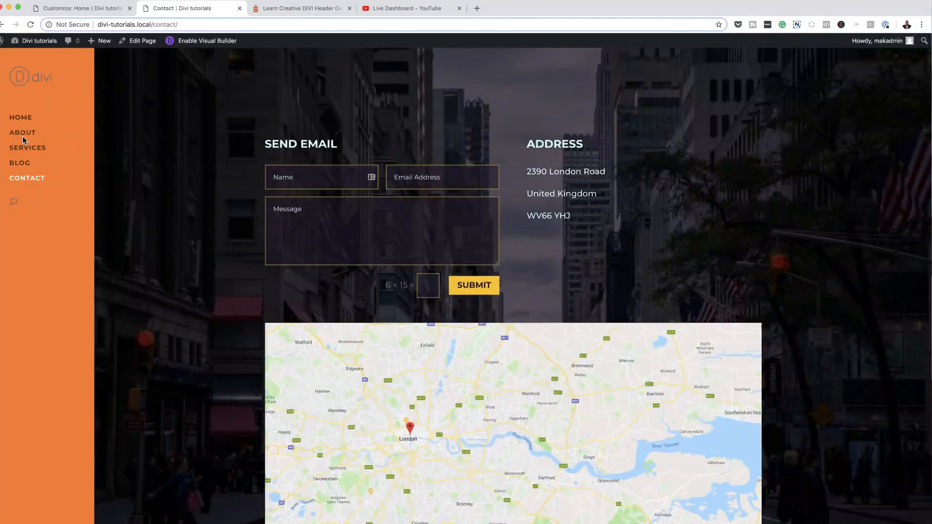
left_click(21, 118)
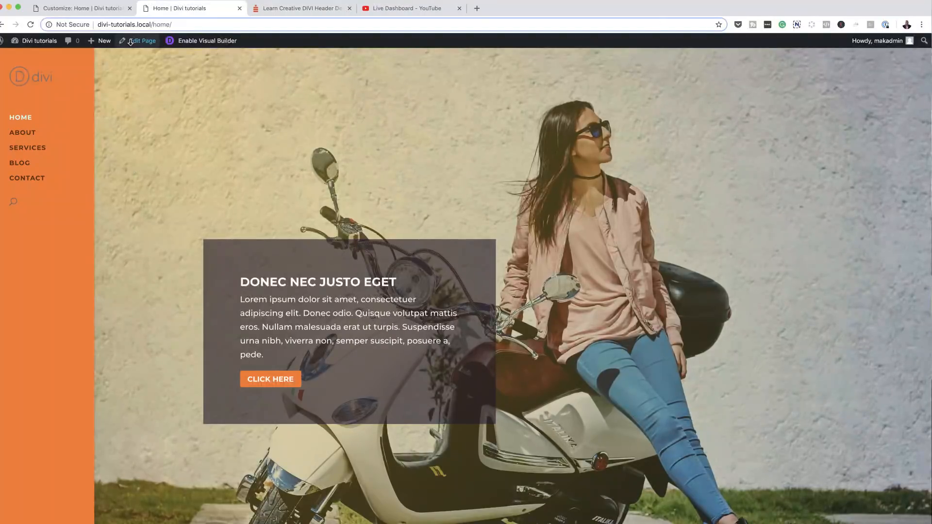
left_click(109, 10)
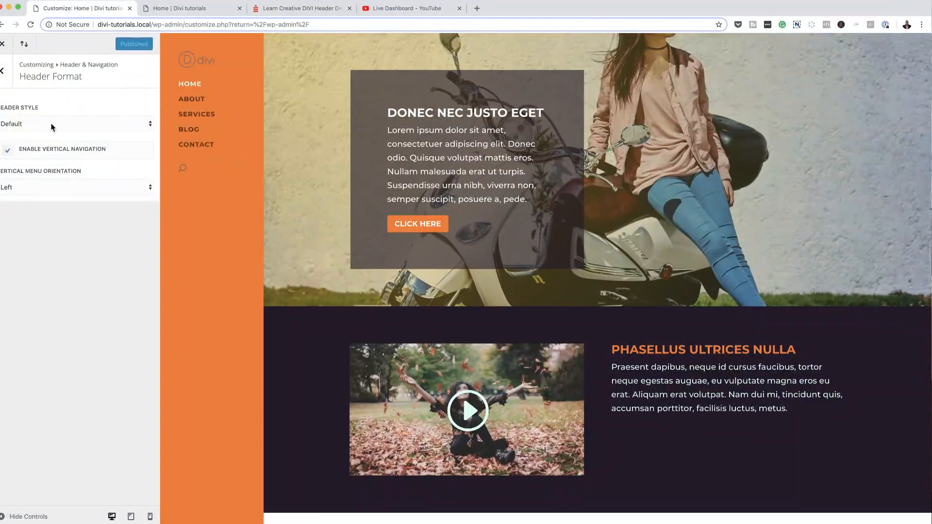
left_click(9, 151)
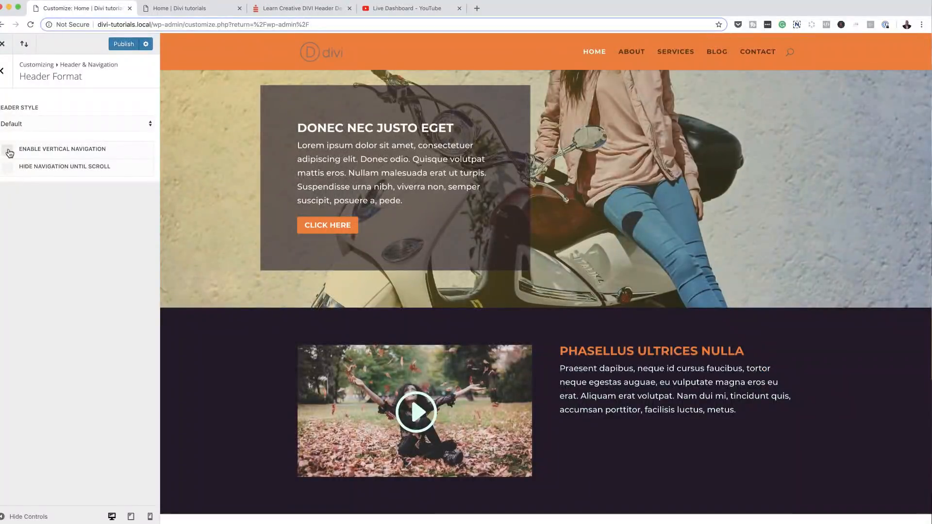
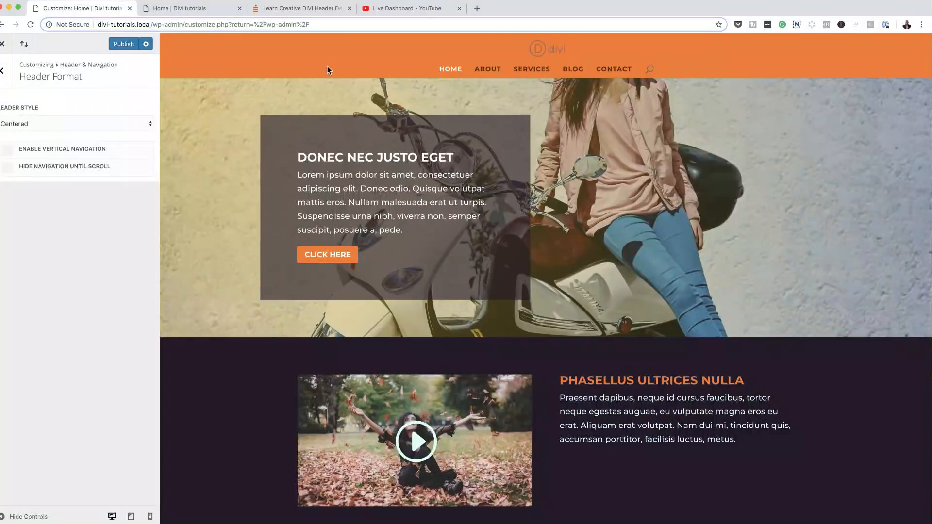
Step: Set Header Style to Centered Inline Logo so the logo sits between the menu links
left_click(120, 125)
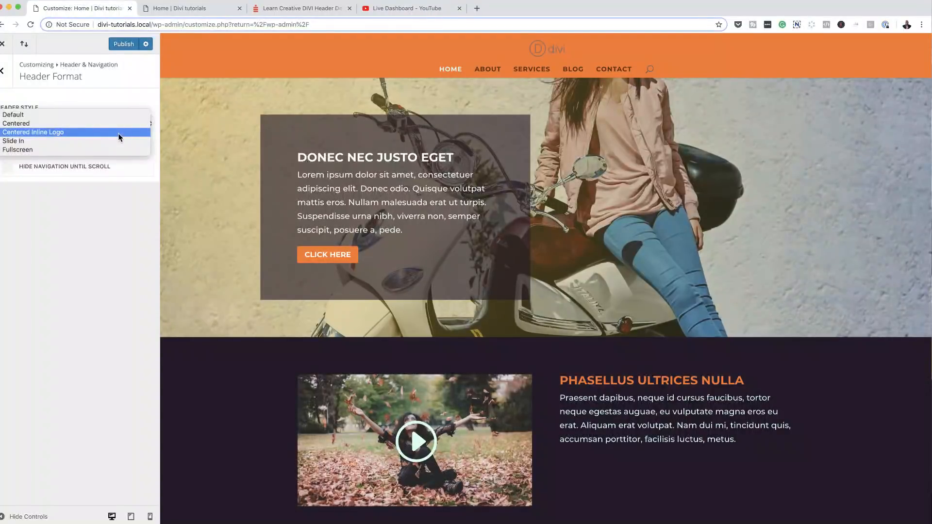
left_click(119, 134)
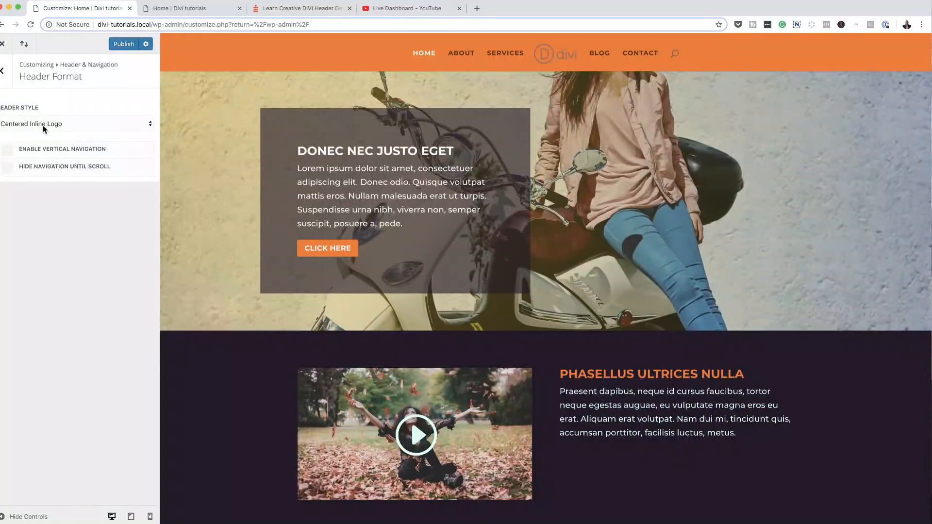
Step: Switch the header to Slide In and toggle its side menu in the preview to test it
left_click(57, 126)
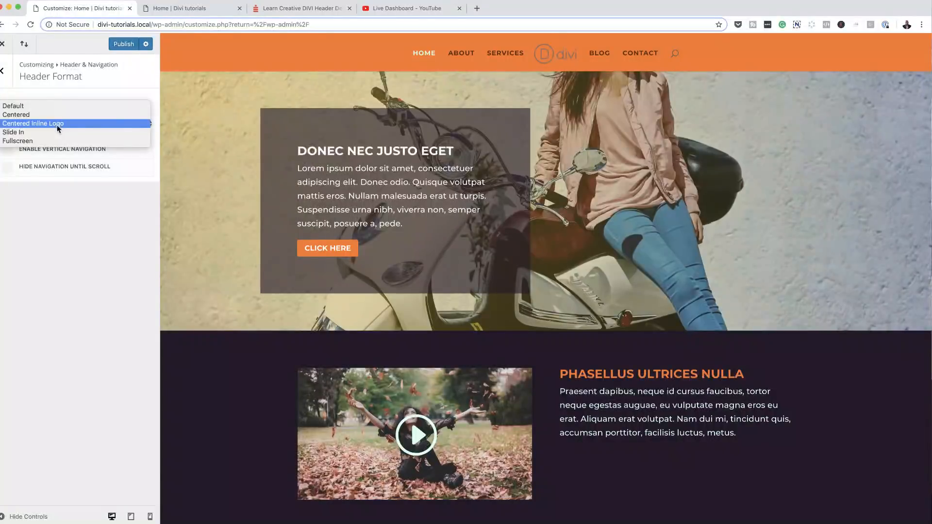
left_click(55, 132)
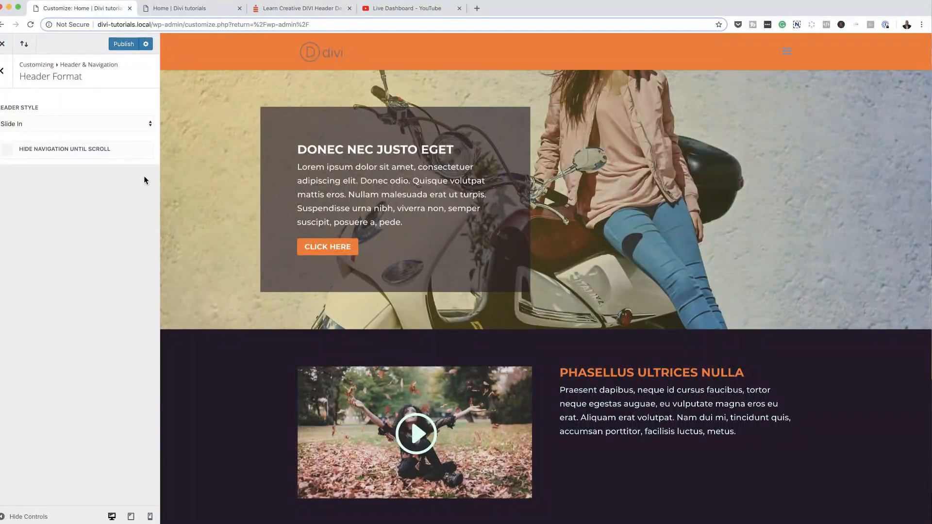
left_click(789, 53)
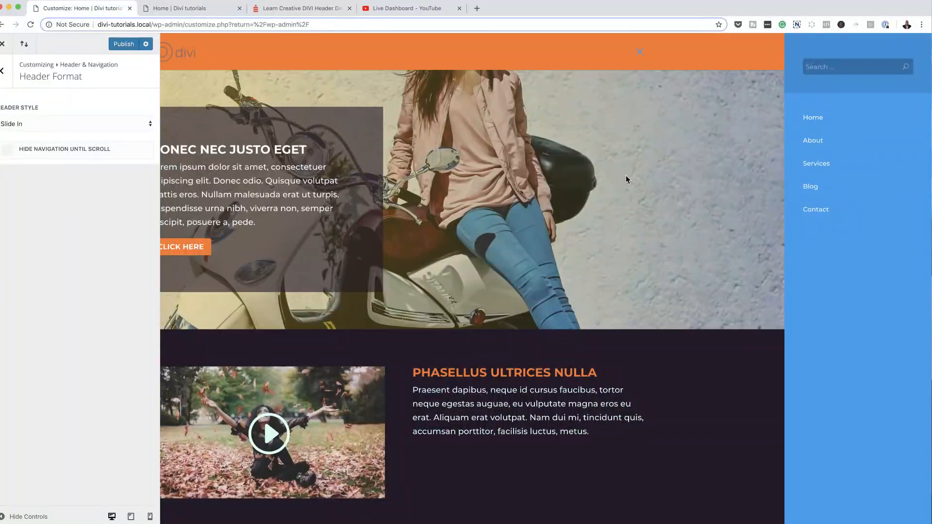
left_click(640, 55)
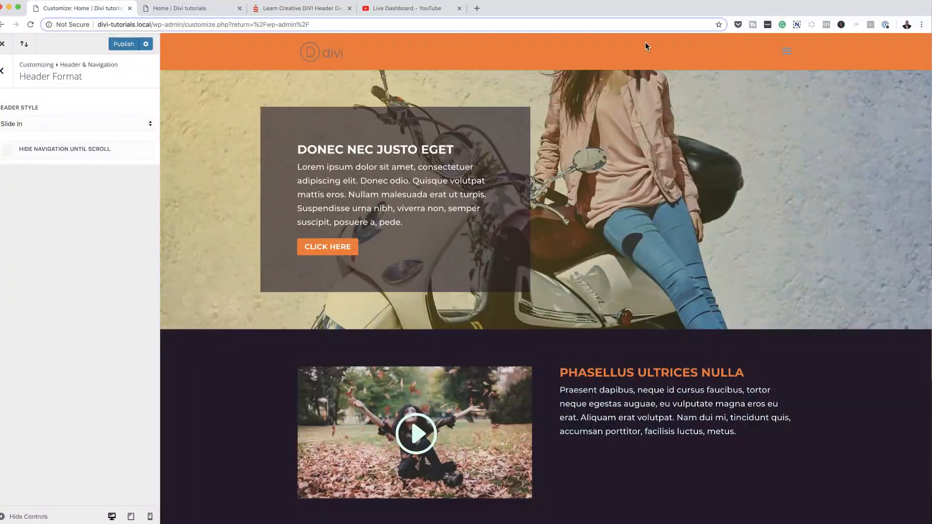
left_click(787, 52)
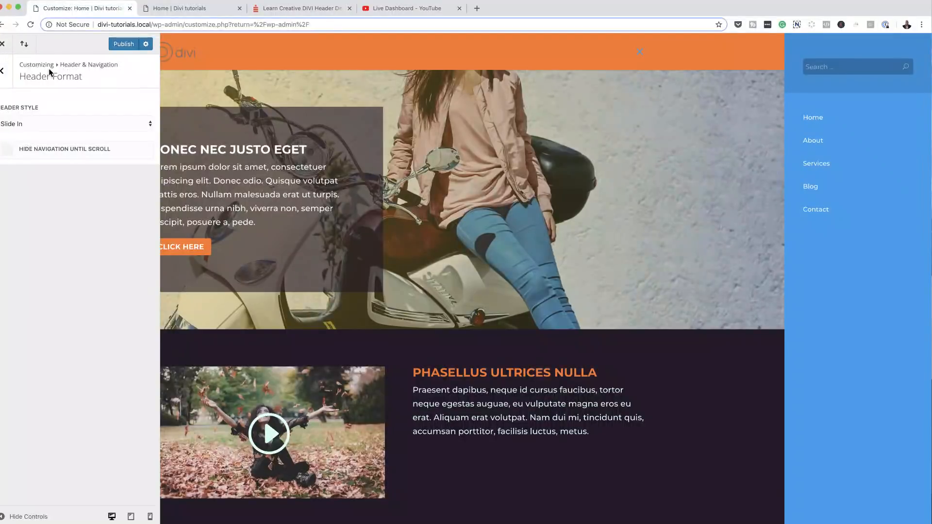
left_click(2, 71)
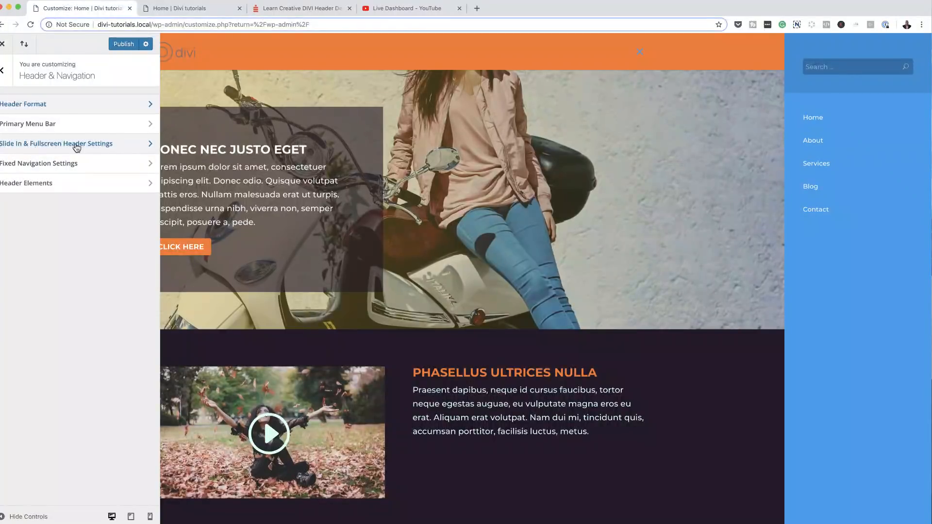
Step: Set the slide-in Menu Text Size to 18 and make the links bold and uppercase
left_click(121, 147)
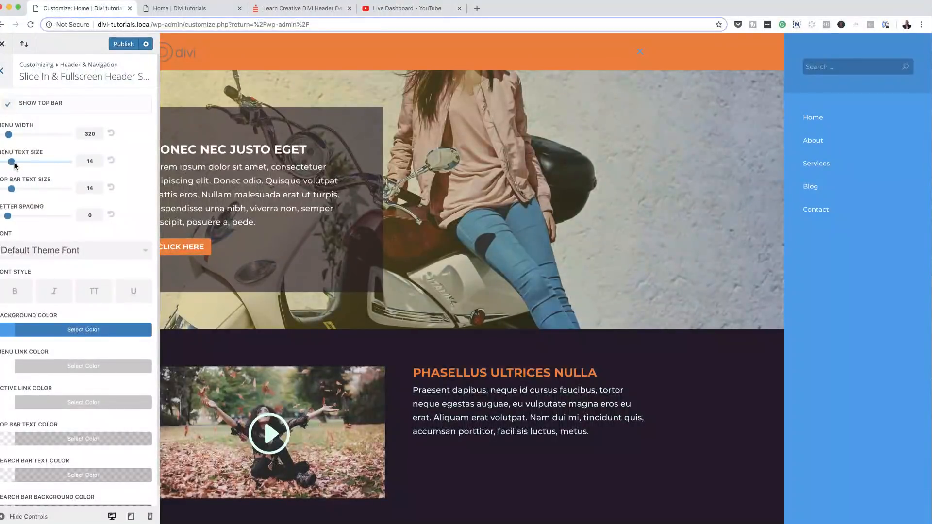
left_click_drag(14, 164, 34, 168)
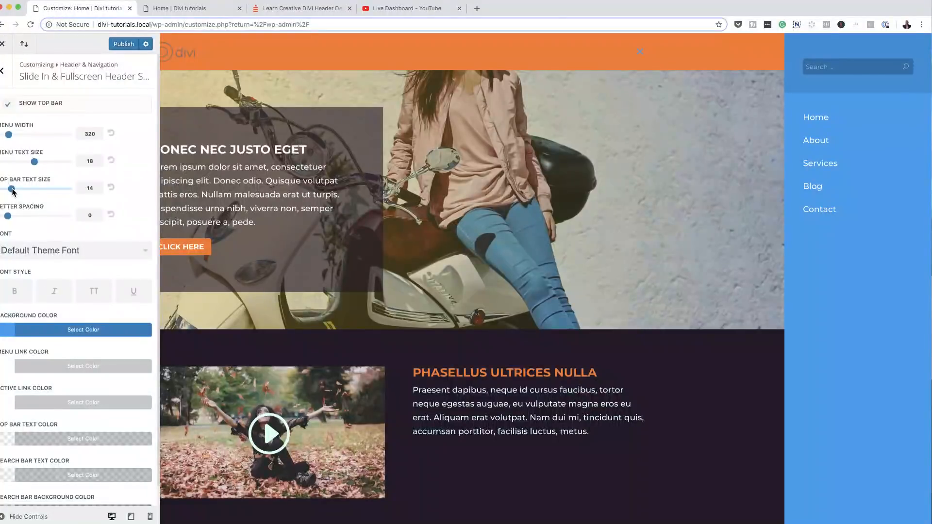
mouse_move(12, 190)
left_mouse_down()
mouse_move(29, 190)
mouse_move(12, 190)
left_mouse_up()
scroll(57, 287, "down", 1)
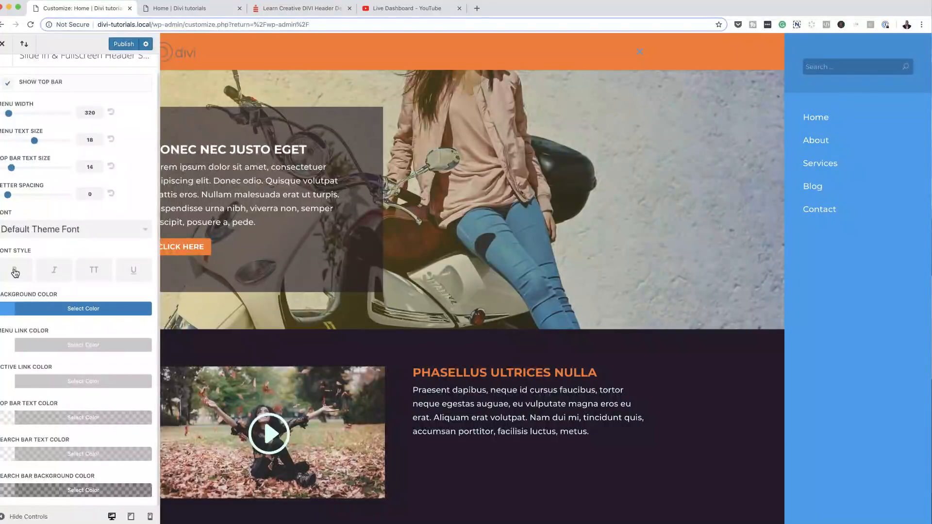
left_click(15, 272)
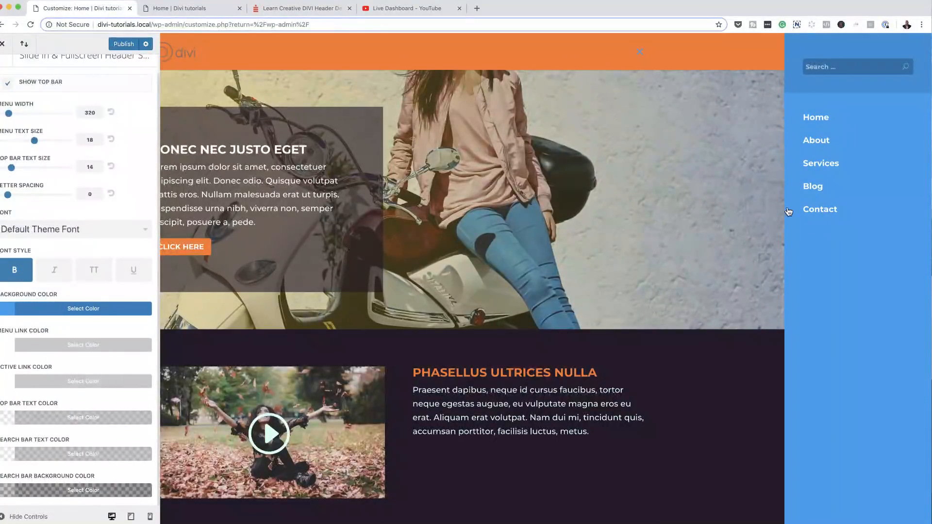
left_click(95, 275)
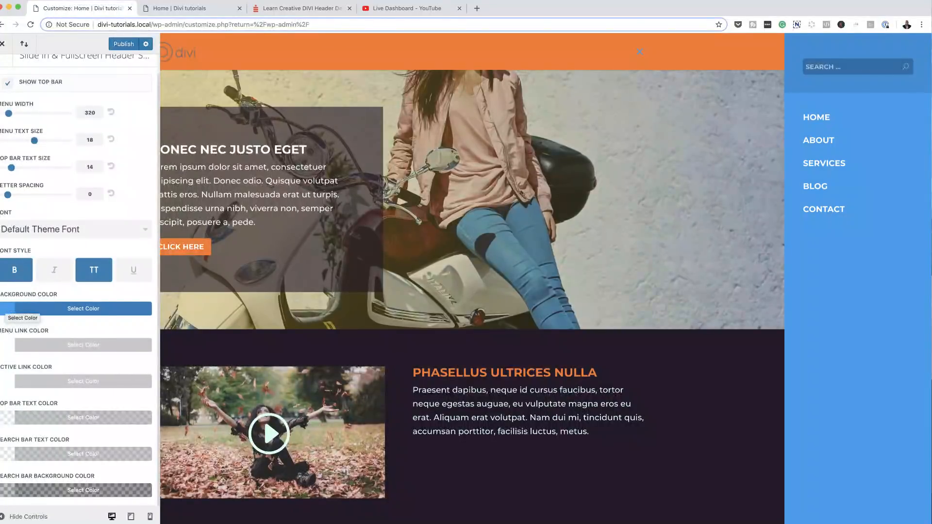
Step: Set the slide-in menu background to dark blue-grey #233d4d after trying other swatches
left_click(6, 309)
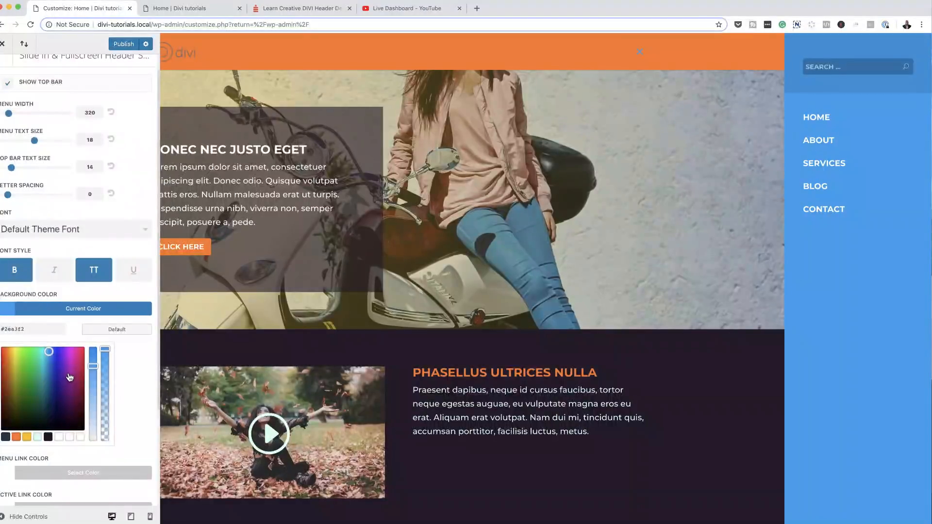
left_click(6, 437)
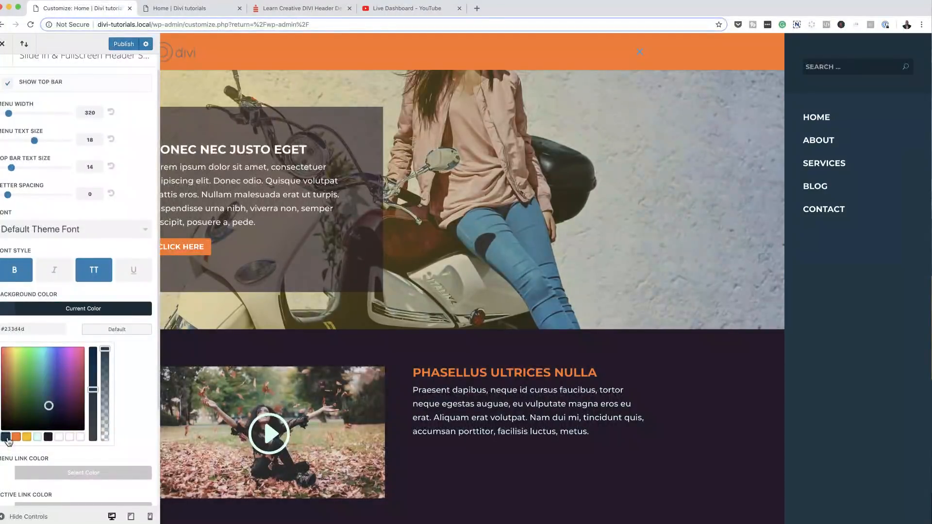
left_click(17, 438)
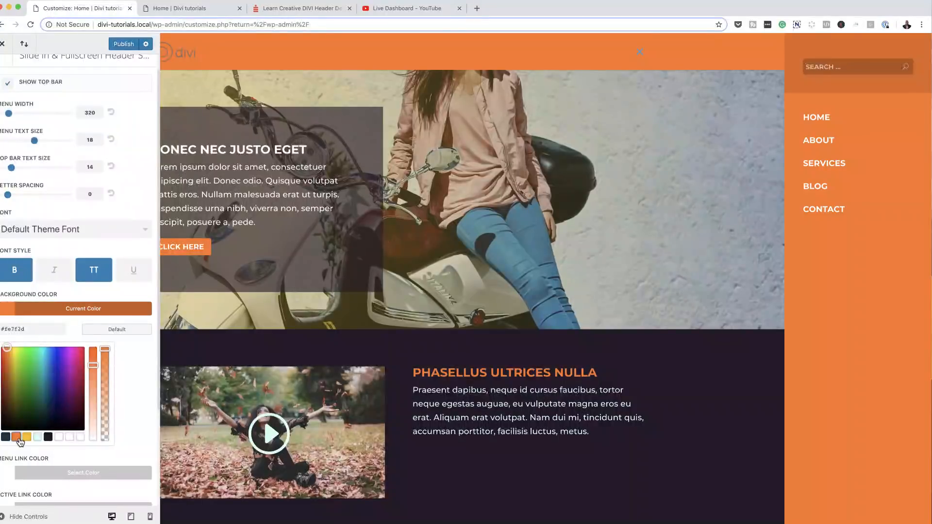
left_click(26, 437)
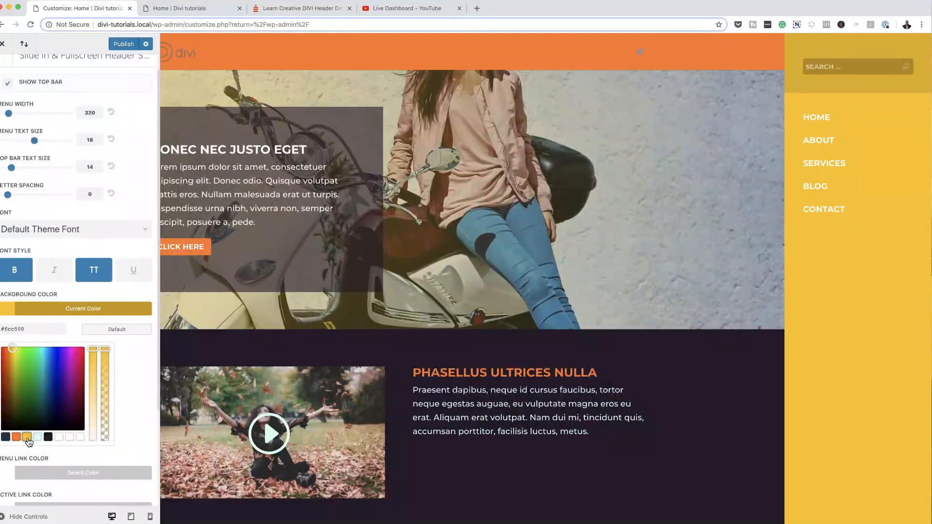
left_click(47, 438)
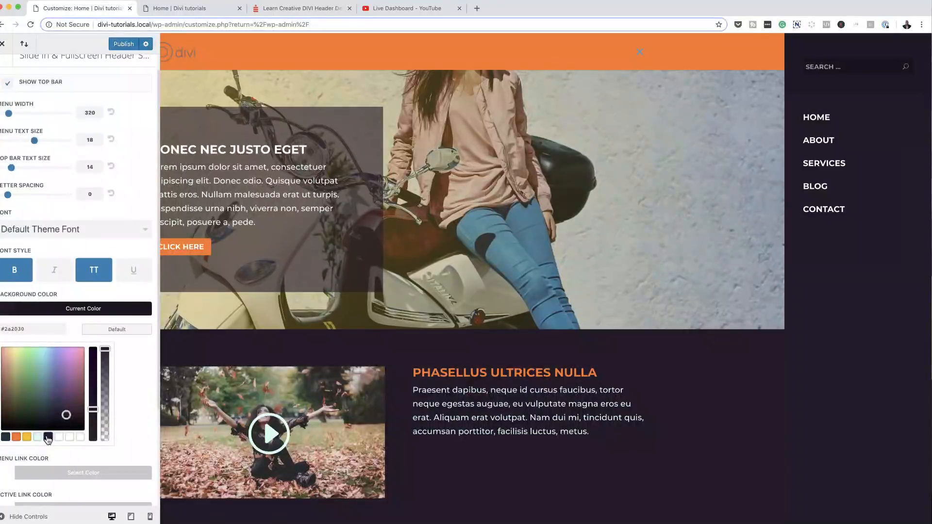
left_click(6, 438)
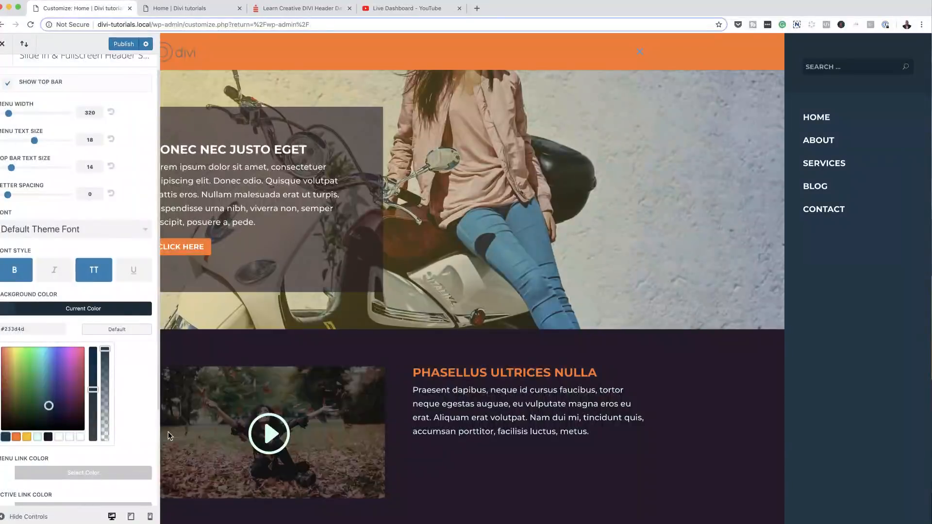
Step: Make the slide-in menu links yellow (#ecc500)
scroll(145, 440, "down", 5)
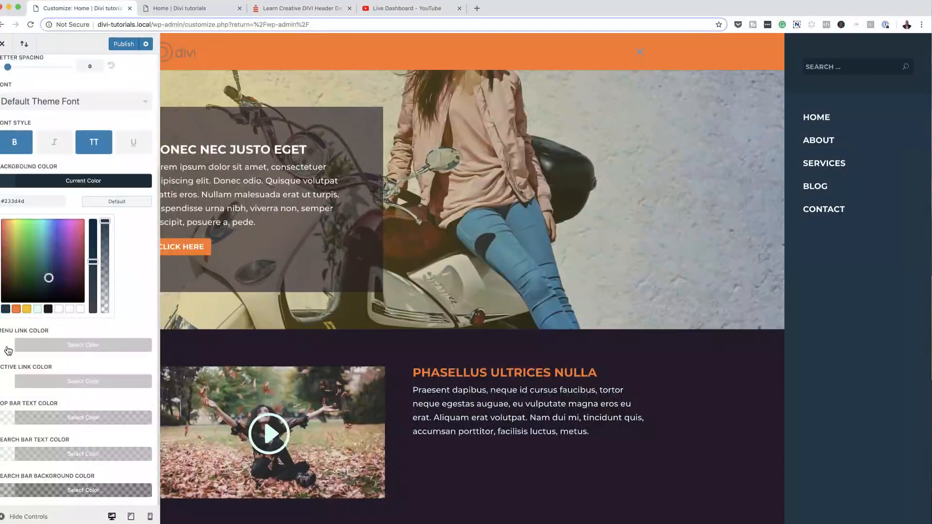
left_click(8, 347)
left_click(27, 345)
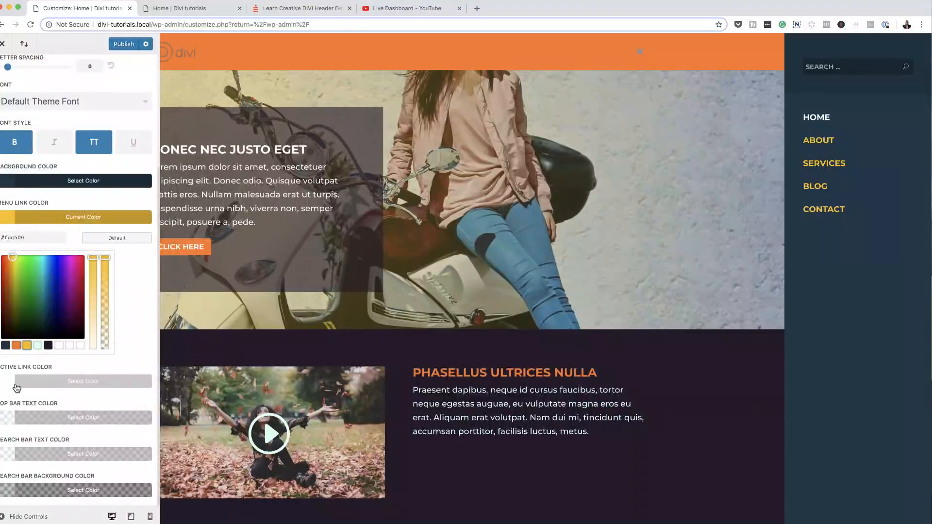
Step: Give the search bar a translucent light mint background after trying yellow
left_click(9, 495)
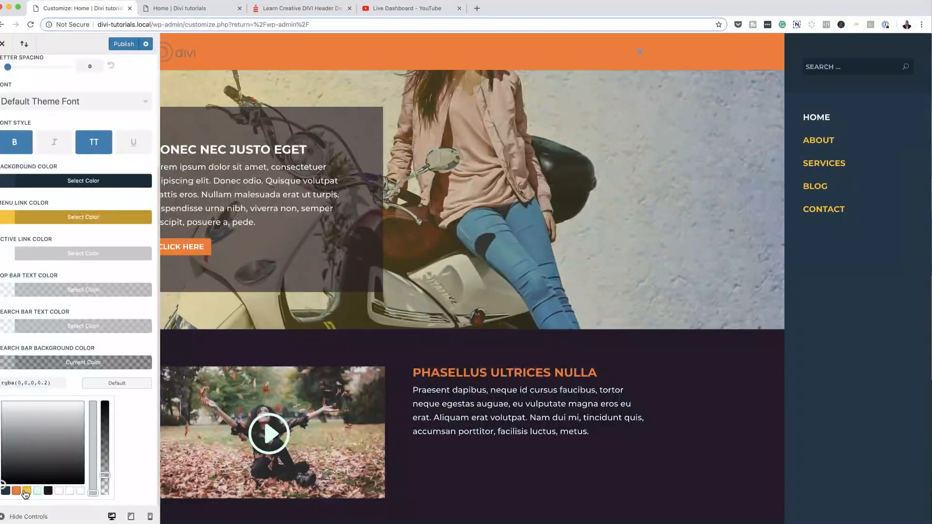
left_click(27, 491)
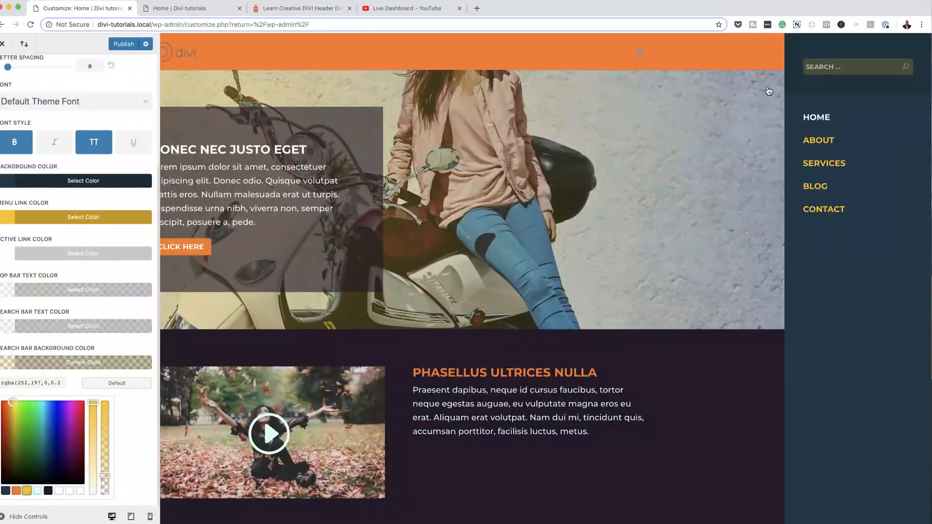
left_click_drag(107, 476, 107, 442)
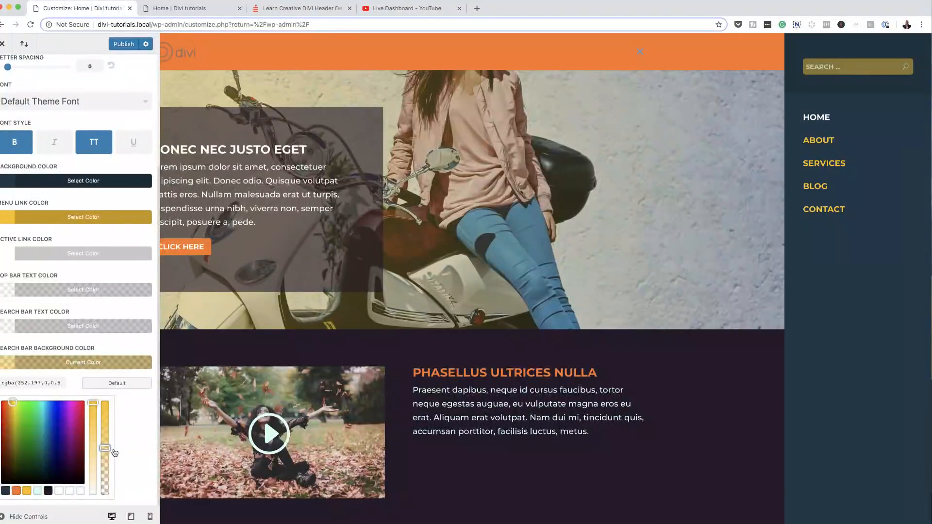
mouse_move(114, 454)
left_mouse_down()
mouse_move(111, 443)
mouse_move(121, 476)
mouse_move(121, 464)
left_mouse_up()
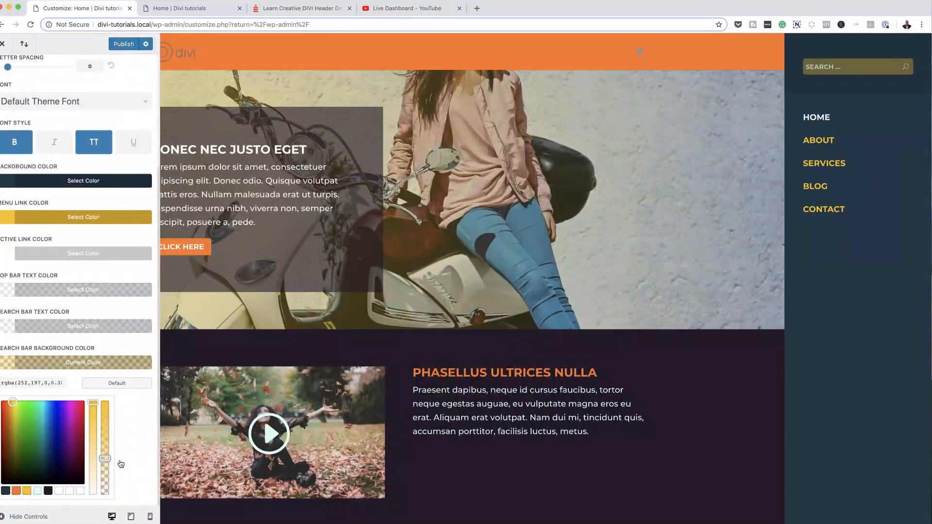
left_click(37, 491)
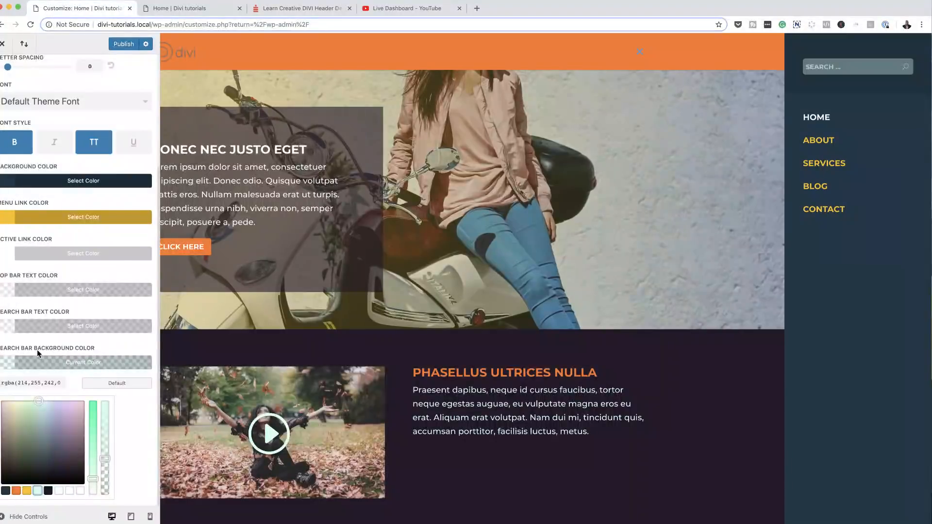
Step: Set the search bar text to light mint and reopen the slide-in menu to check it
left_click(12, 328)
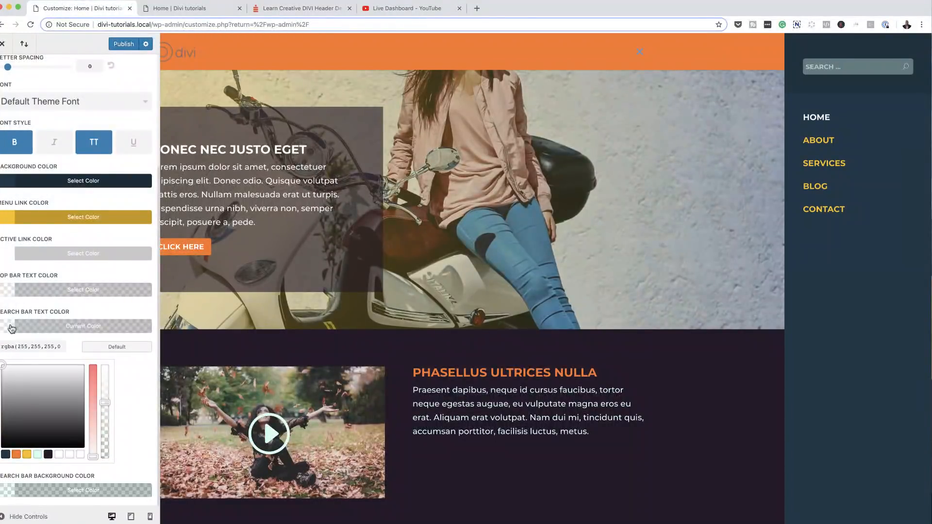
left_click(27, 455)
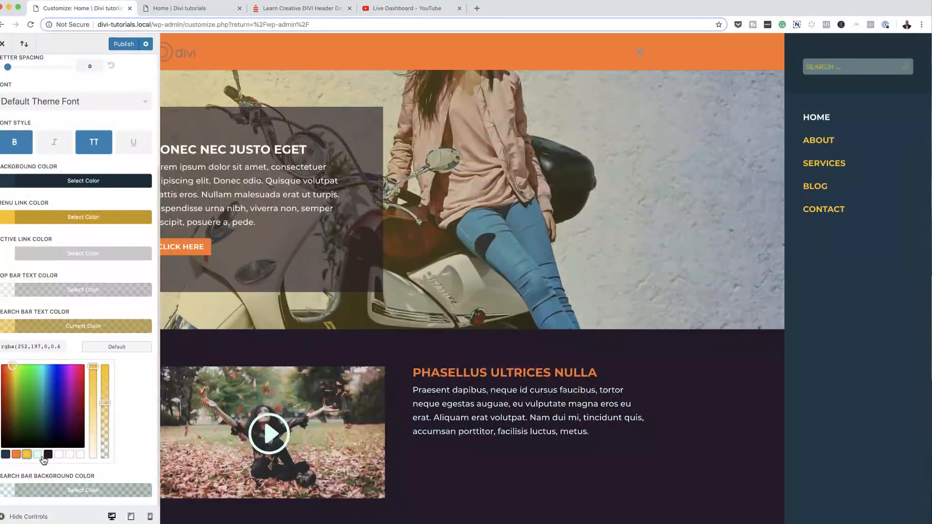
left_click(37, 455)
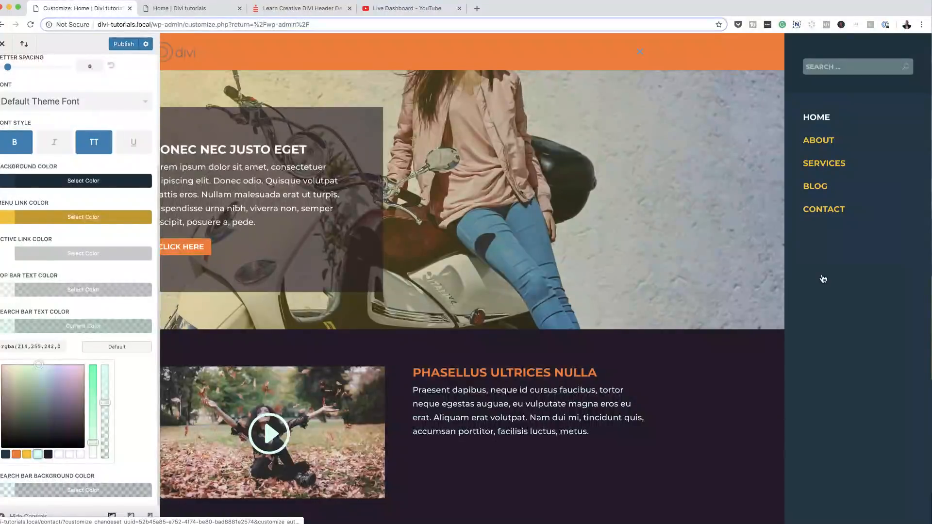
left_click(639, 53)
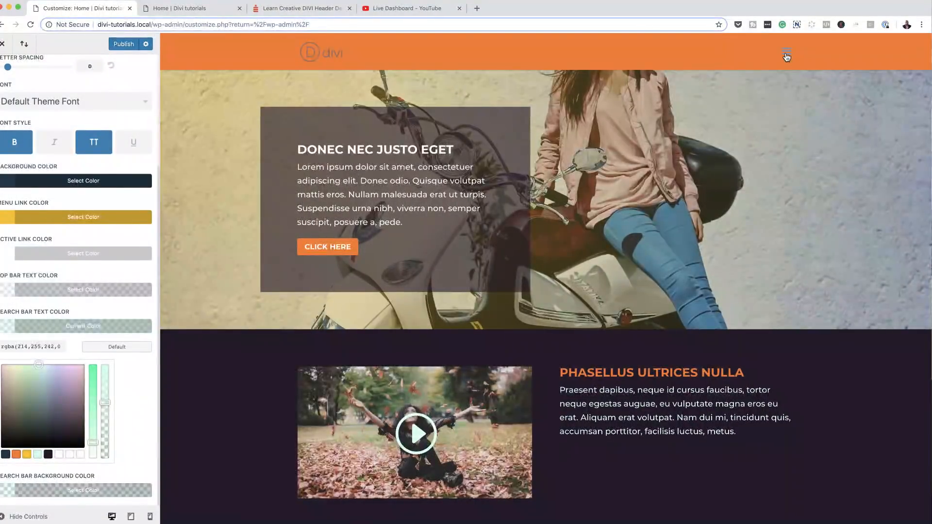
left_click(787, 56)
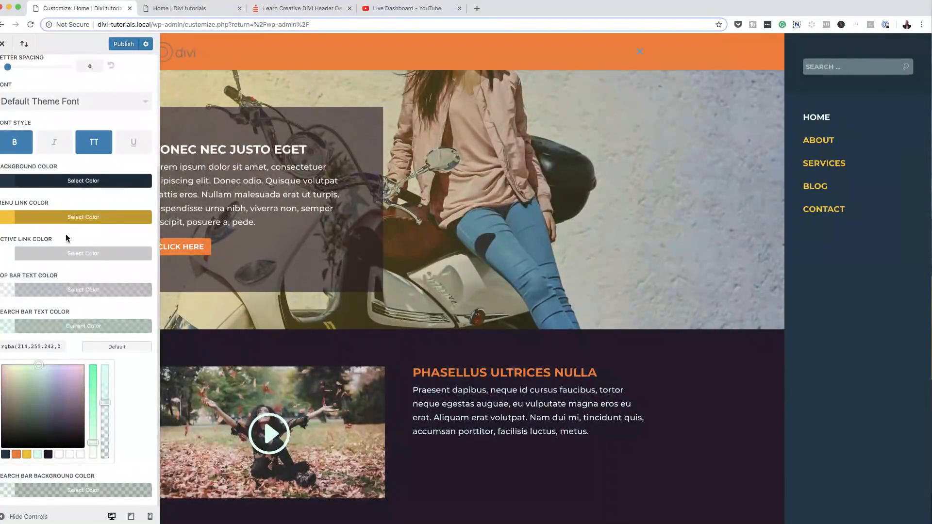
scroll(87, 224, "up", 3)
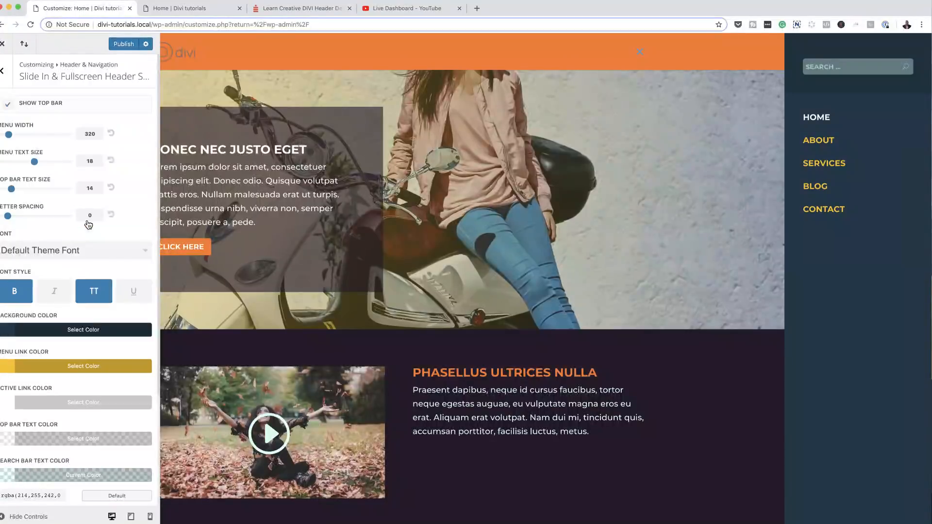
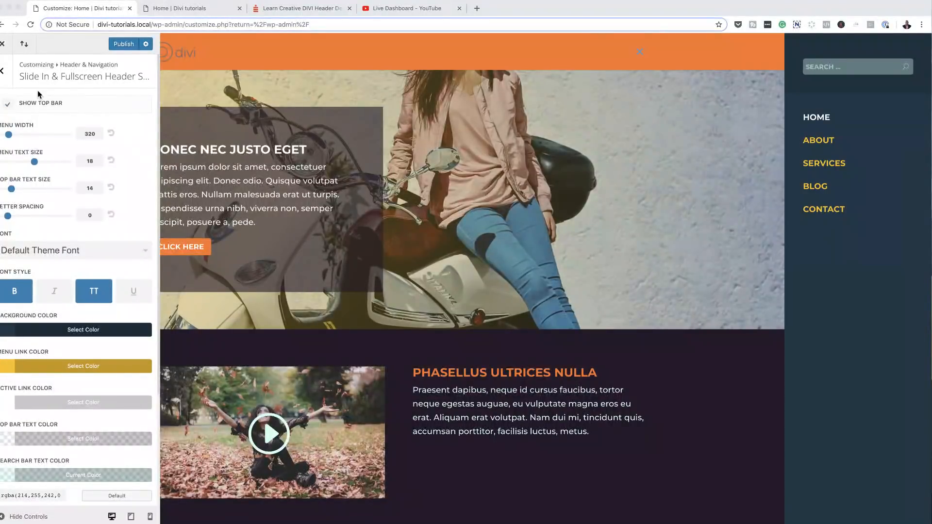
Step: Step back from the slide-in and fullscreen settings to the Header & Navigation section list
left_click(3, 72)
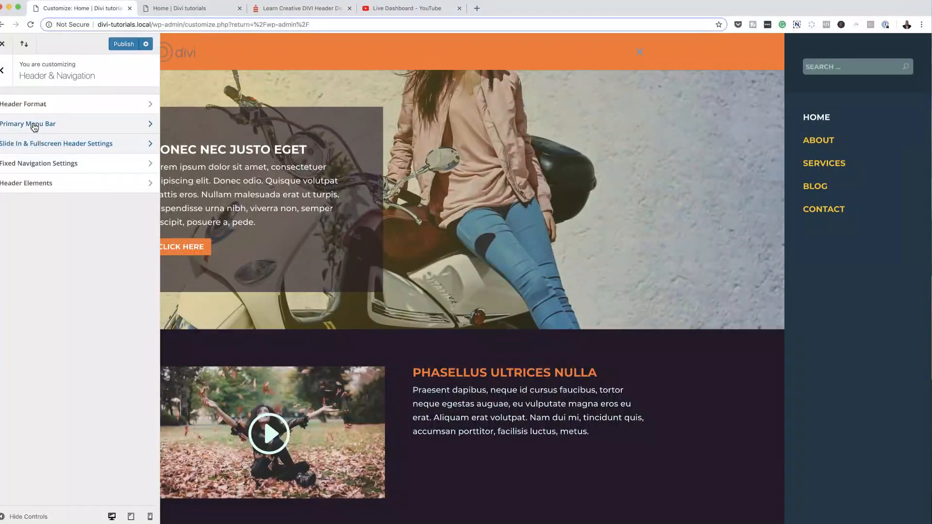
Step: Switch the header style to Fullscreen and preview its full-page overlay menu
left_click(31, 105)
left_click(33, 125)
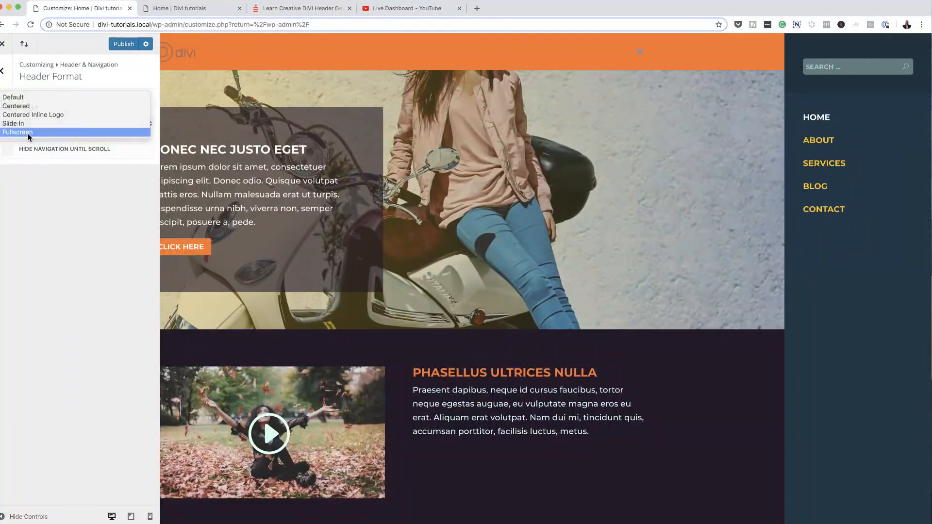
left_click(28, 133)
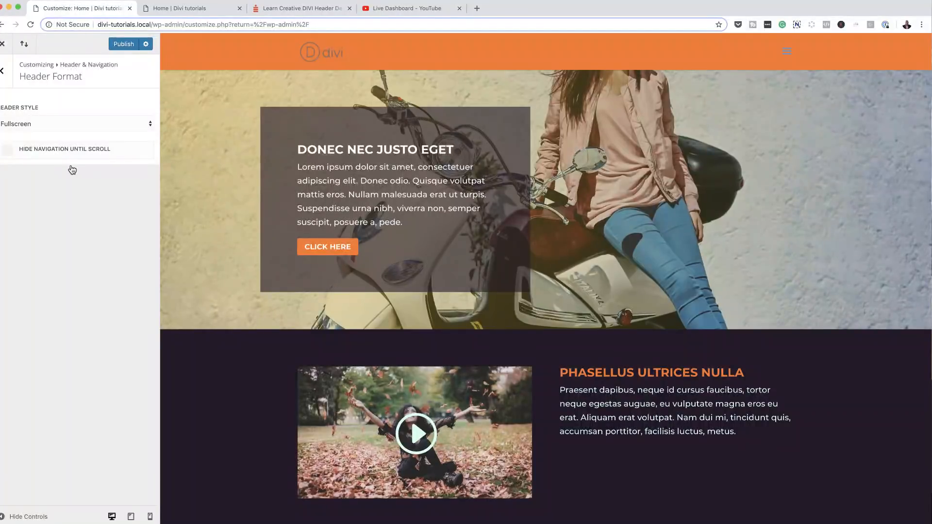
left_click(789, 55)
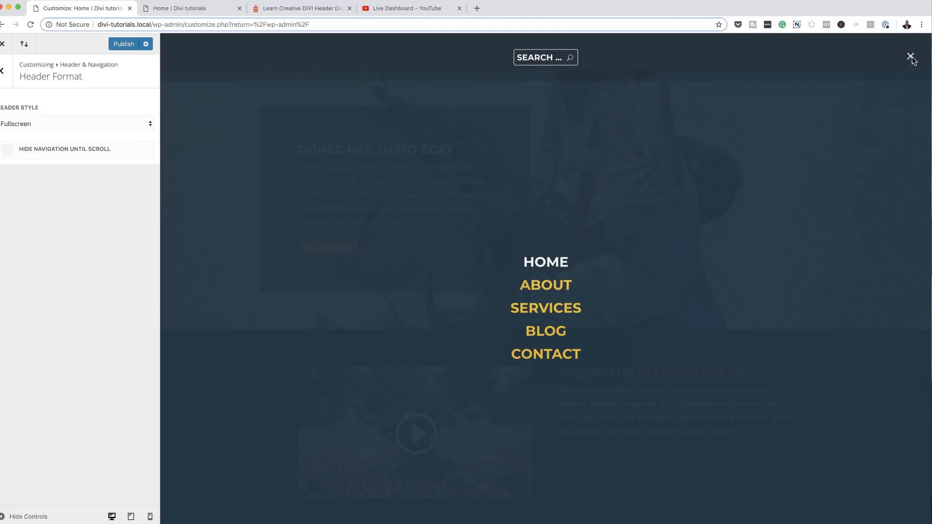
left_click(4, 71)
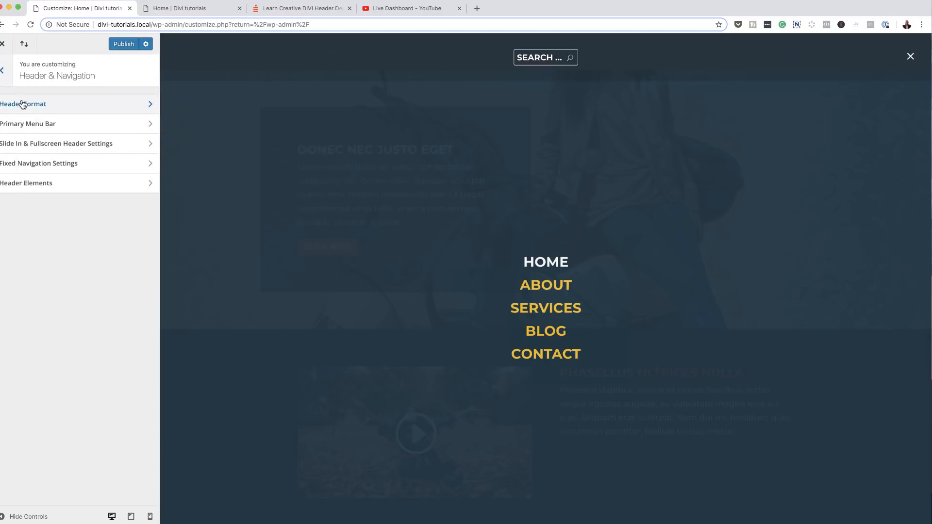
Step: Set the fullscreen menu background to translucent dark navy rgba(35,61,77,0.91) after trying yellow and orange
left_click(69, 147)
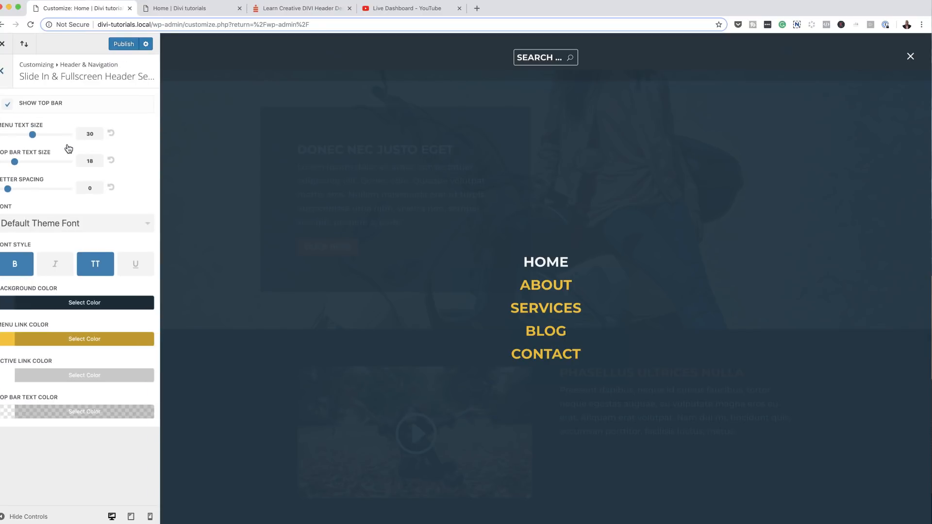
left_click(8, 308)
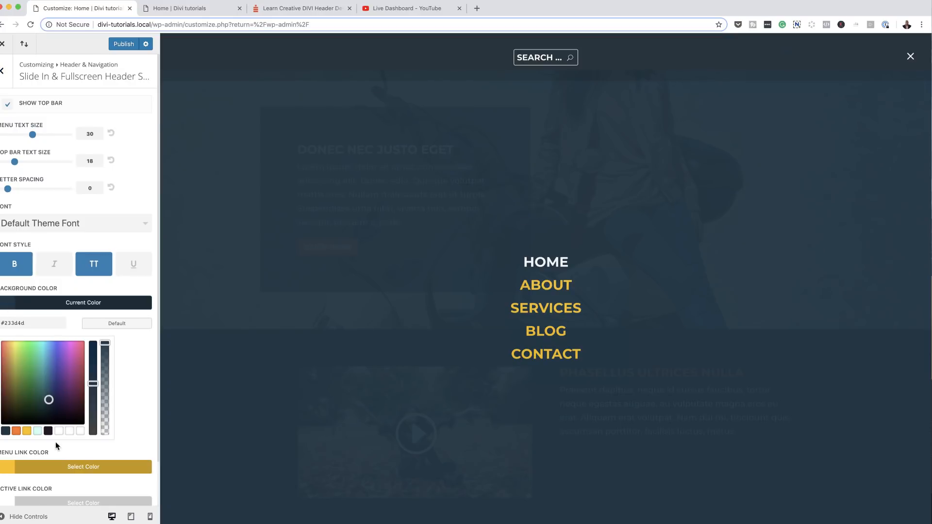
left_click(27, 431)
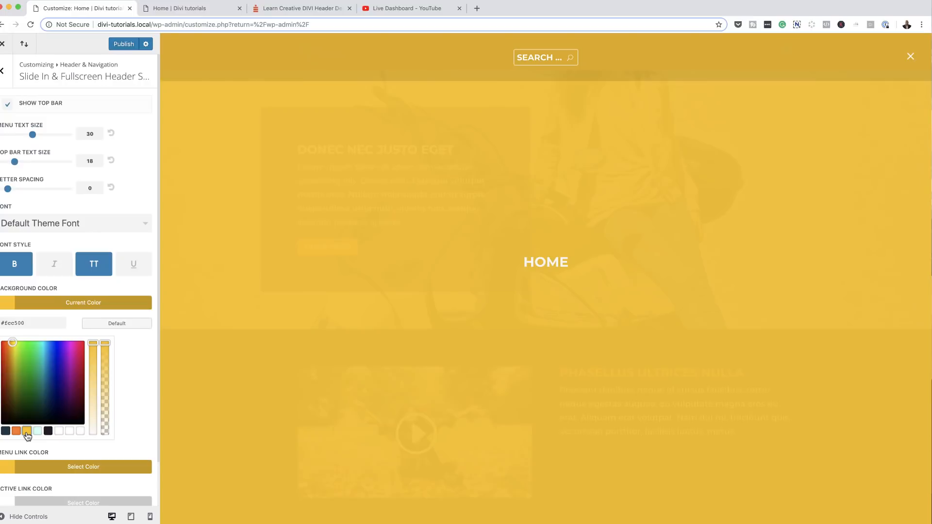
left_click(16, 431)
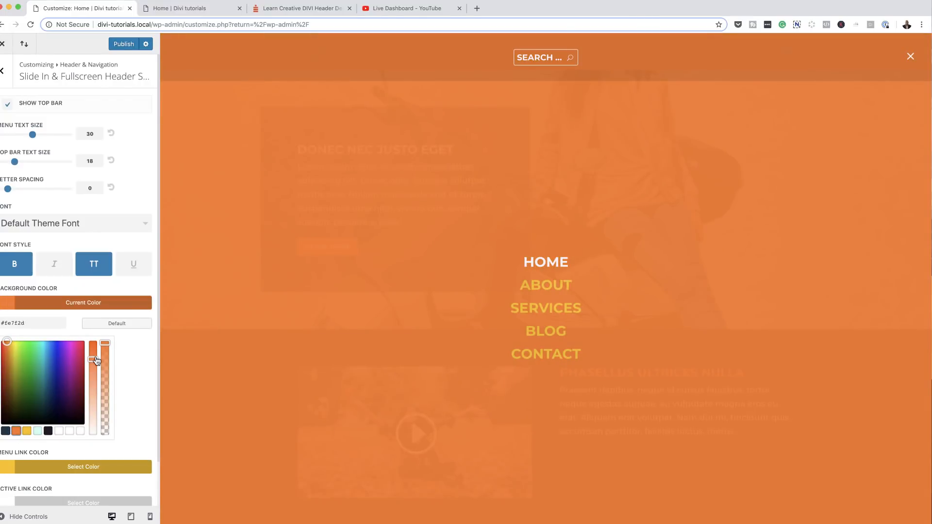
mouse_move(109, 346)
left_mouse_down()
mouse_move(109, 408)
mouse_move(109, 353)
left_mouse_up()
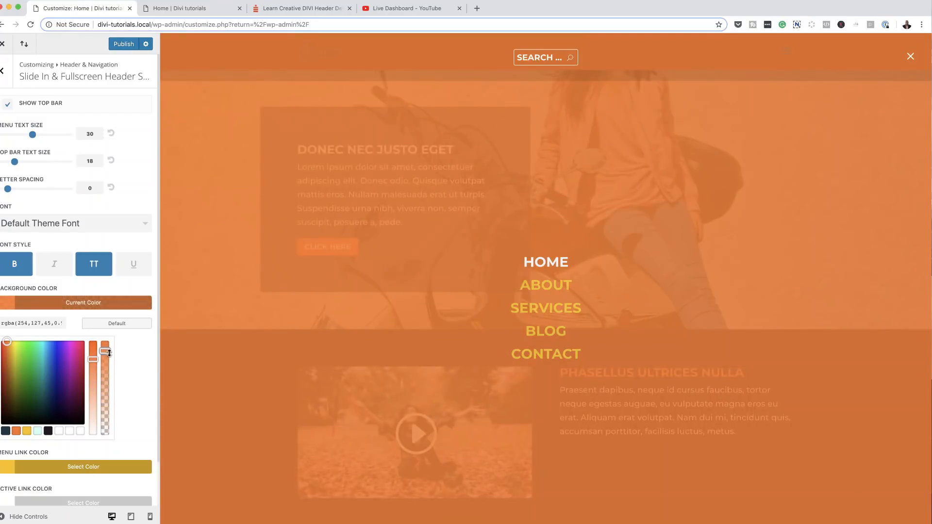
left_click(6, 431)
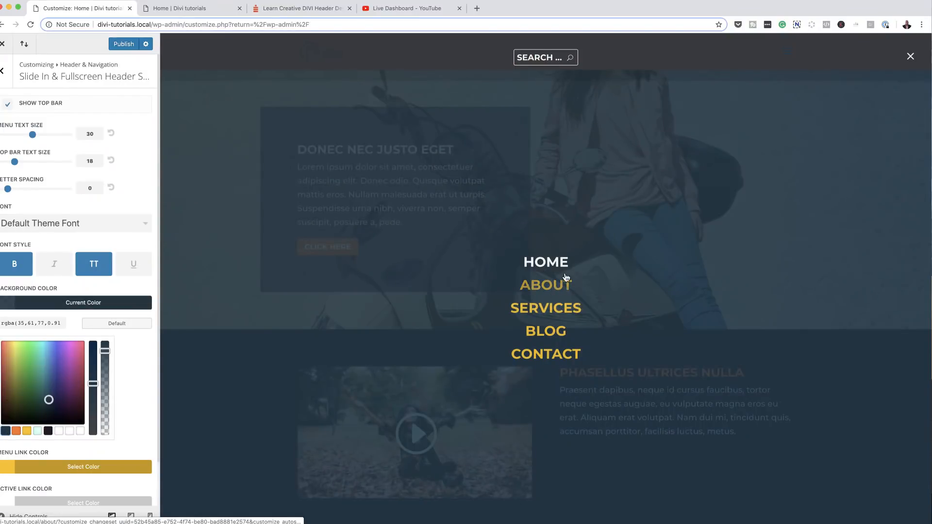
scroll(139, 372, "down", 2)
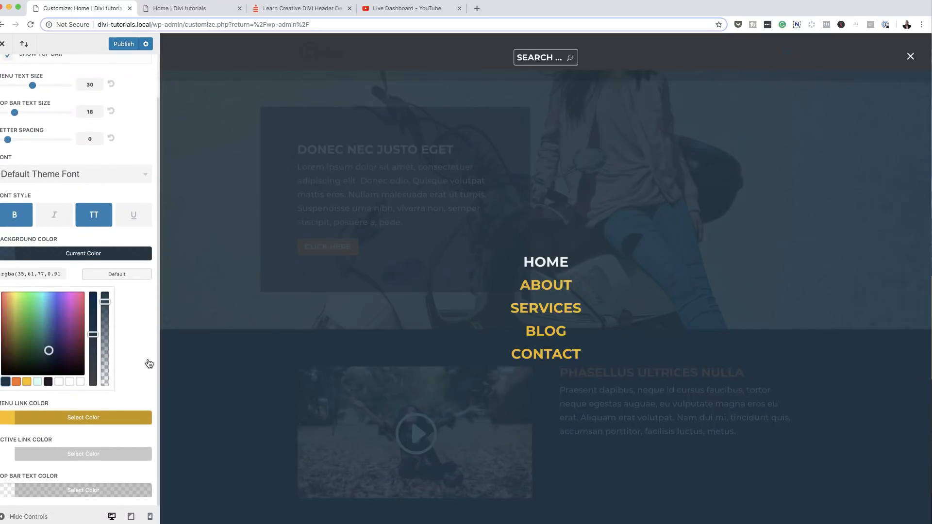
scroll(149, 364, "up", 2)
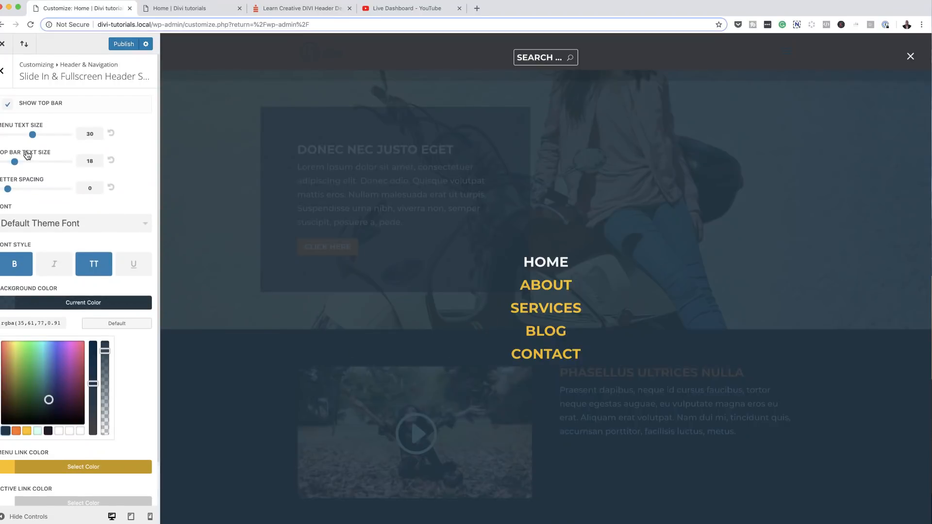
Step: Toggle the menu text bold off and back on, then close the fullscreen preview menu
left_click(19, 265)
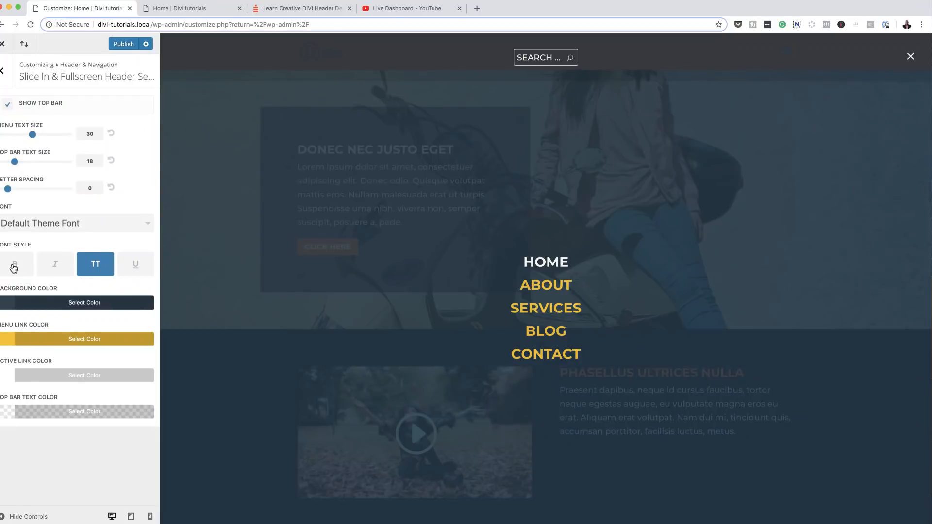
left_click(16, 266)
left_click(910, 57)
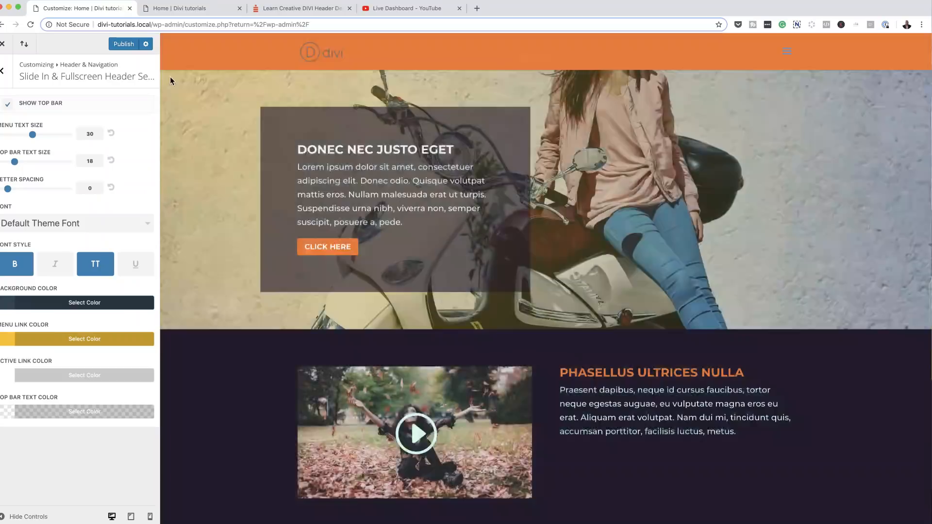
Step: Switch off Show Top Bar for the fullscreen header after checking the overlay with it on
left_click(7, 106)
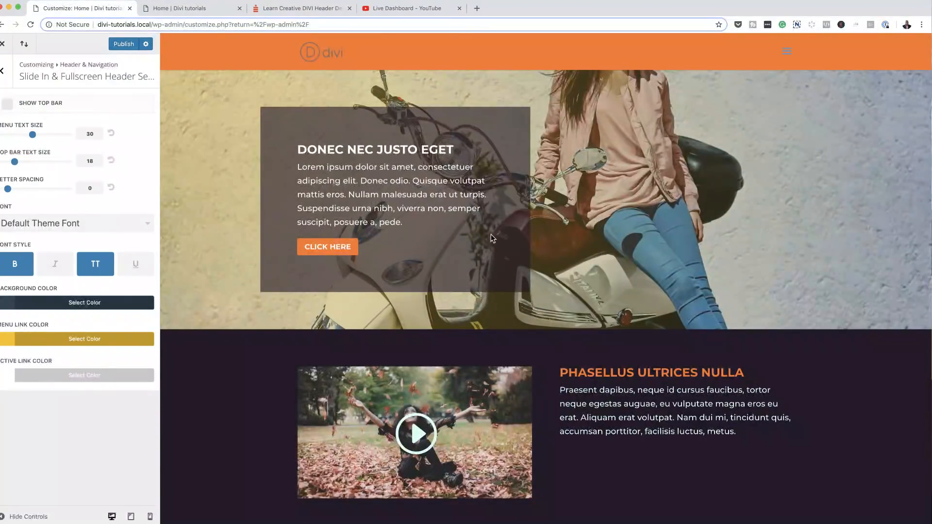
left_click(8, 104)
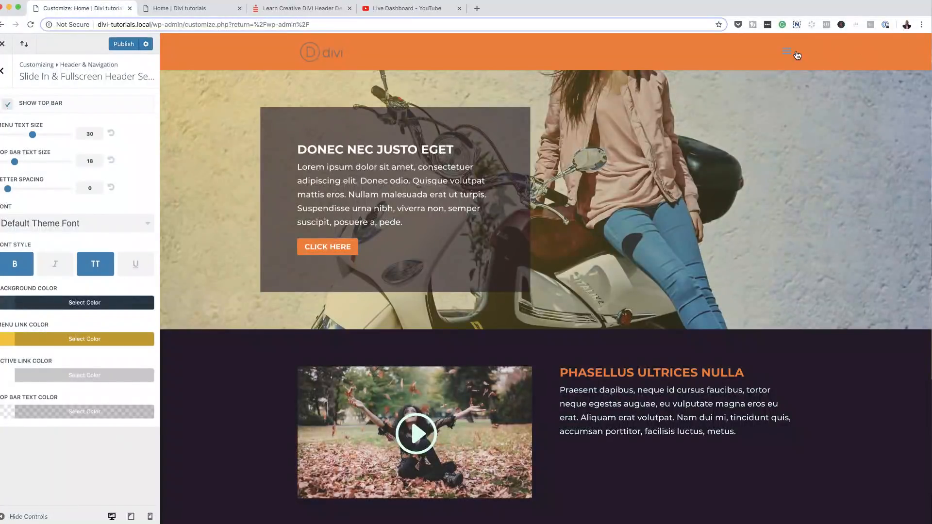
left_click(787, 53)
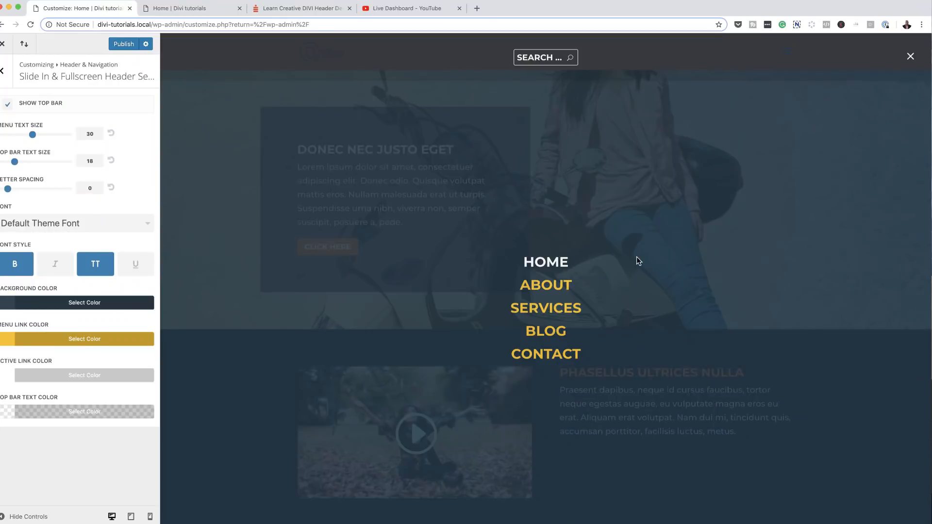
left_click(910, 57)
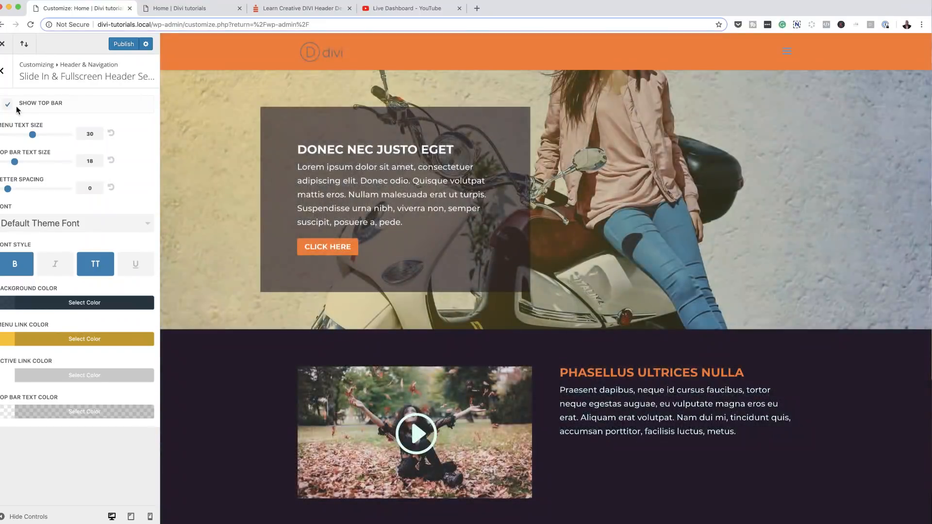
left_click(8, 104)
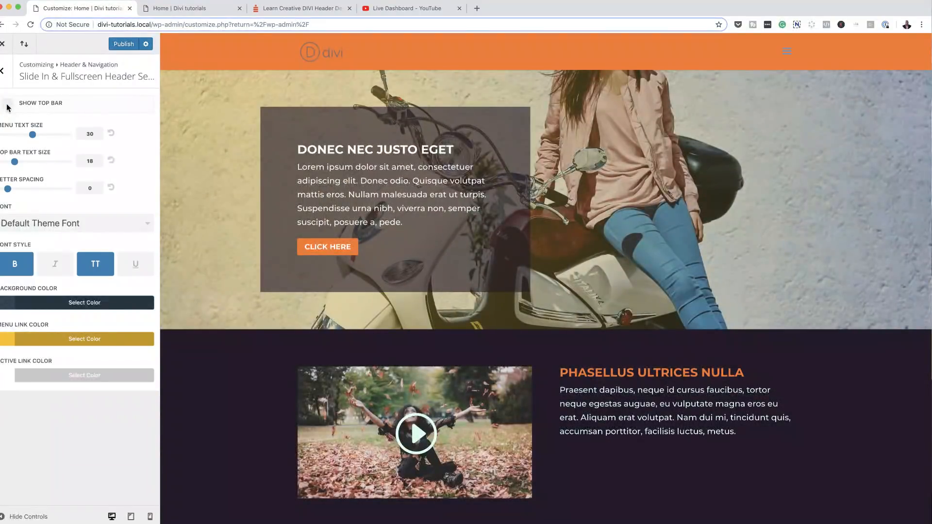
left_click(3, 73)
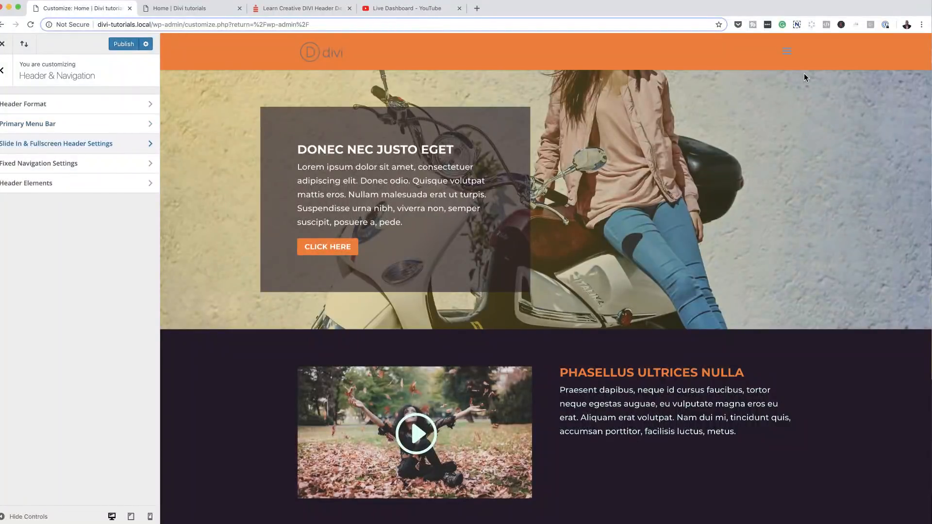
Step: Set the header style back to Default
left_click(100, 104)
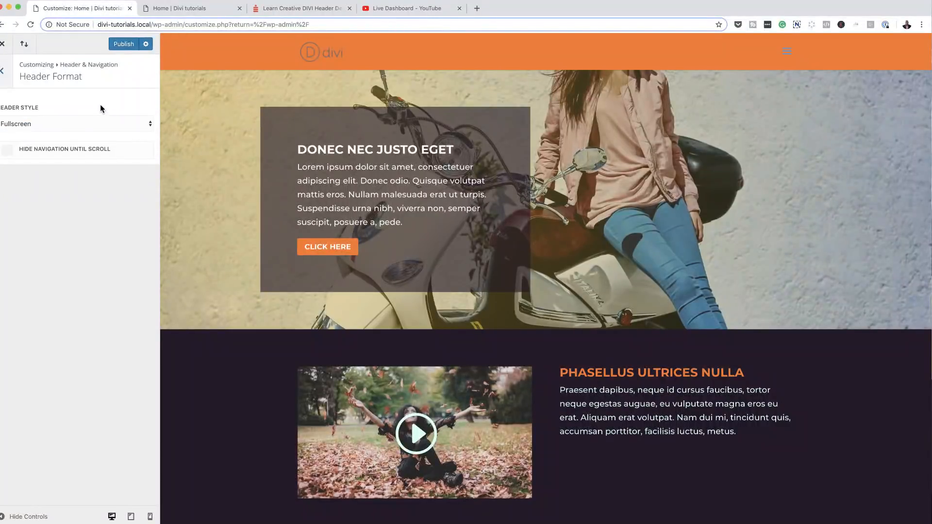
left_click(44, 127)
left_click(39, 88)
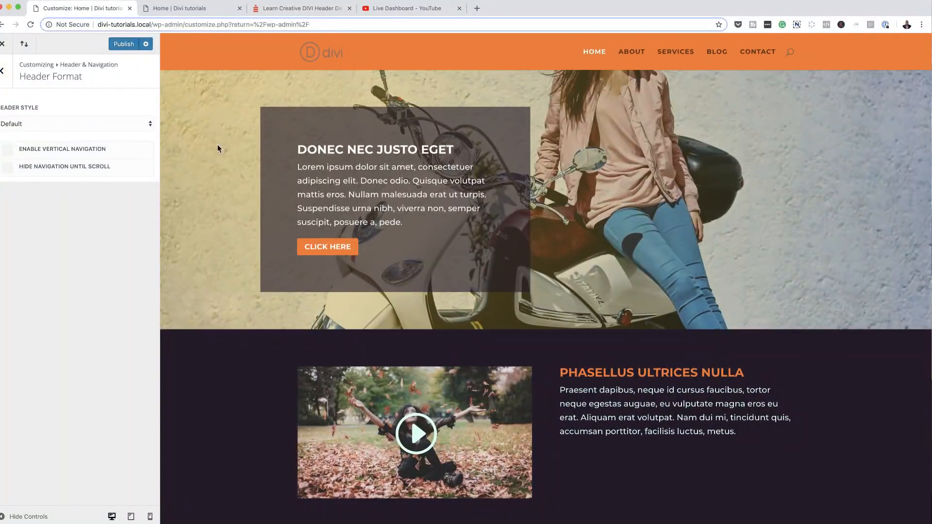
left_click(3, 71)
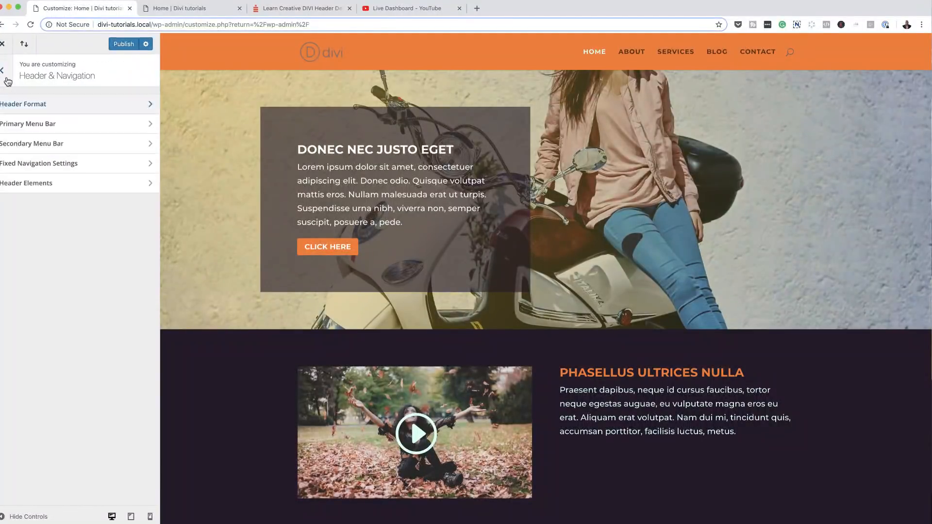
Step: Make the primary menu bar full width
left_click(38, 128)
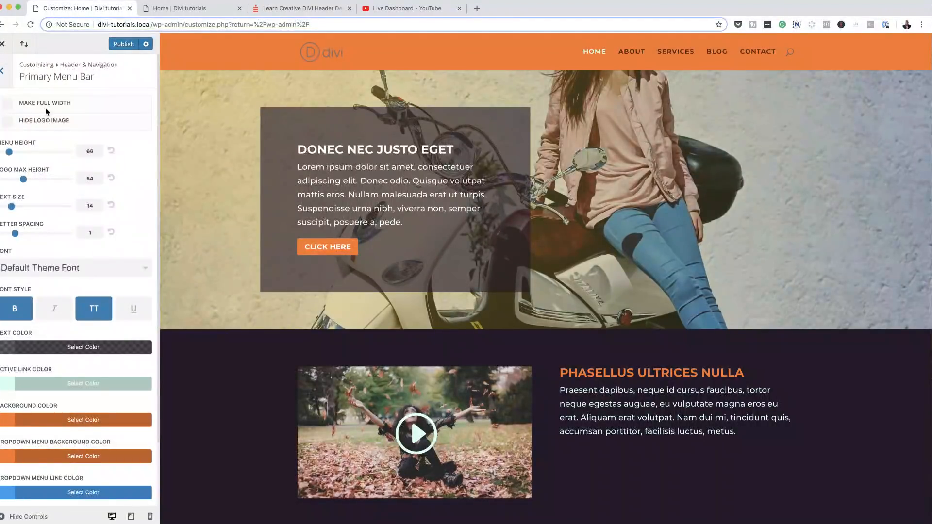
left_click(8, 104)
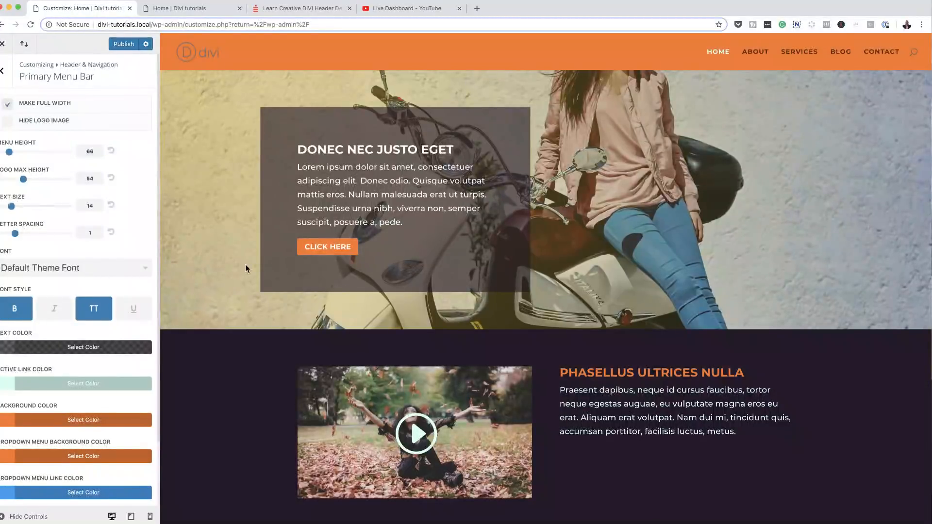
left_click(3, 76)
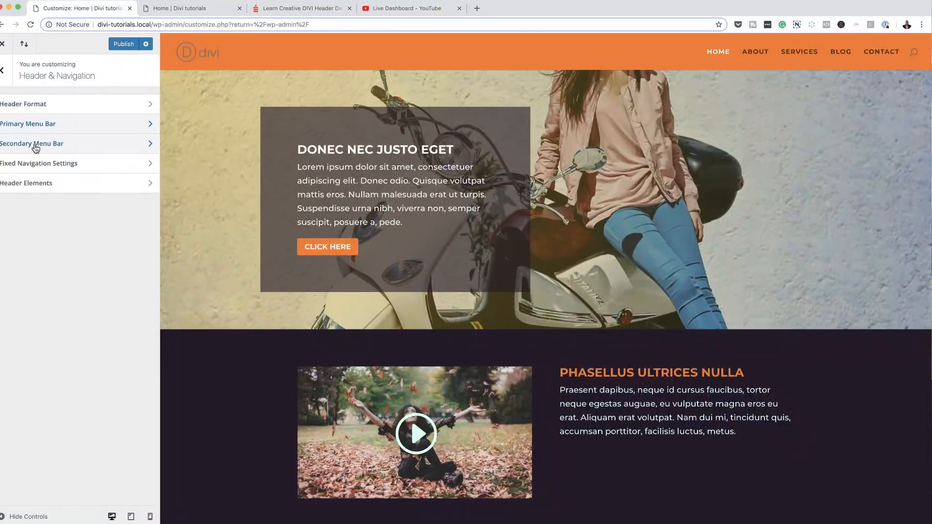
Step: Turn on vertical navigation and preview it at tablet width with the menu open
left_click(39, 105)
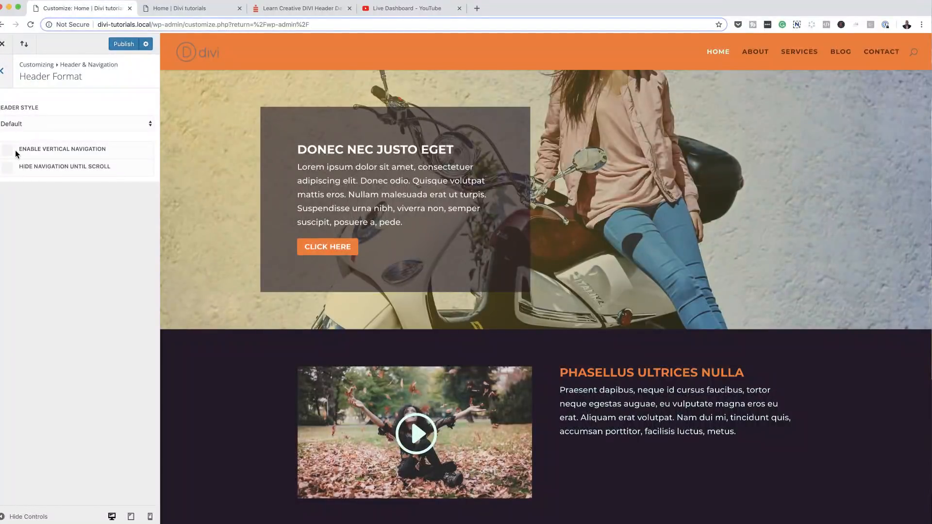
left_click(32, 124)
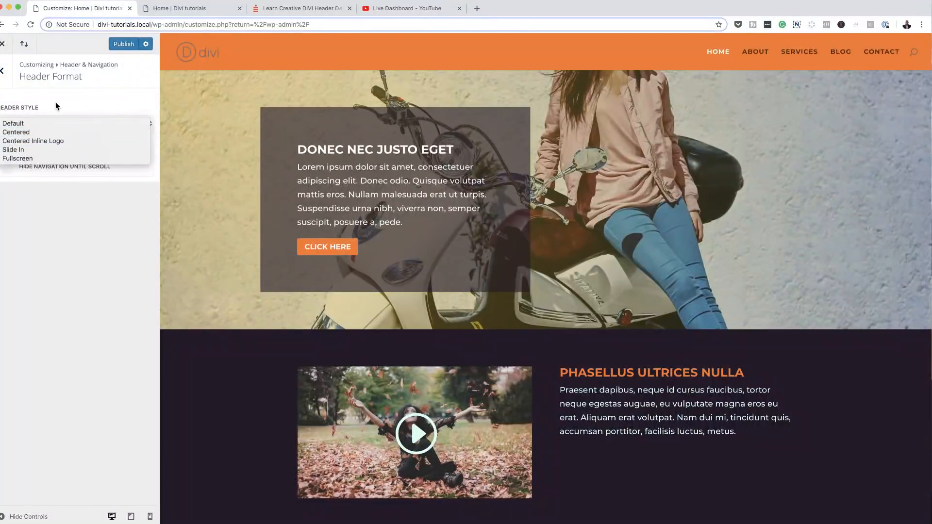
left_click(19, 124)
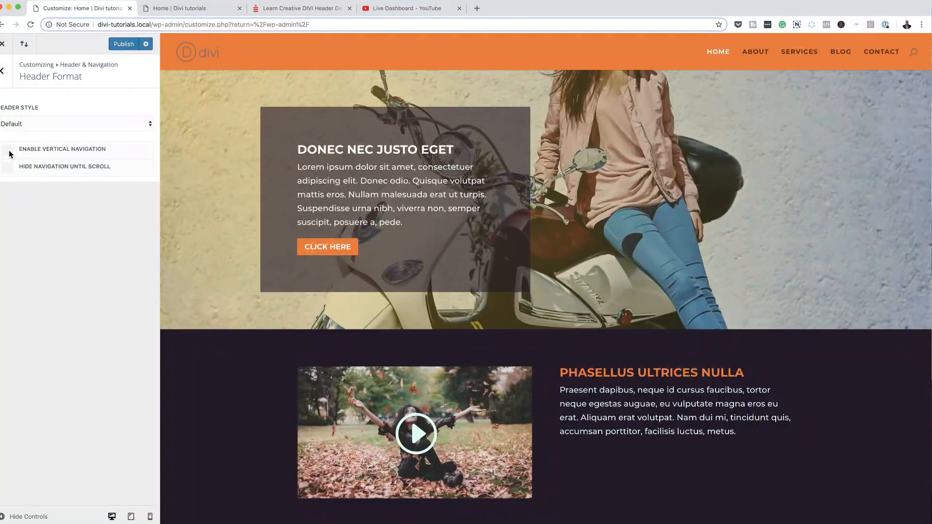
left_click(9, 152)
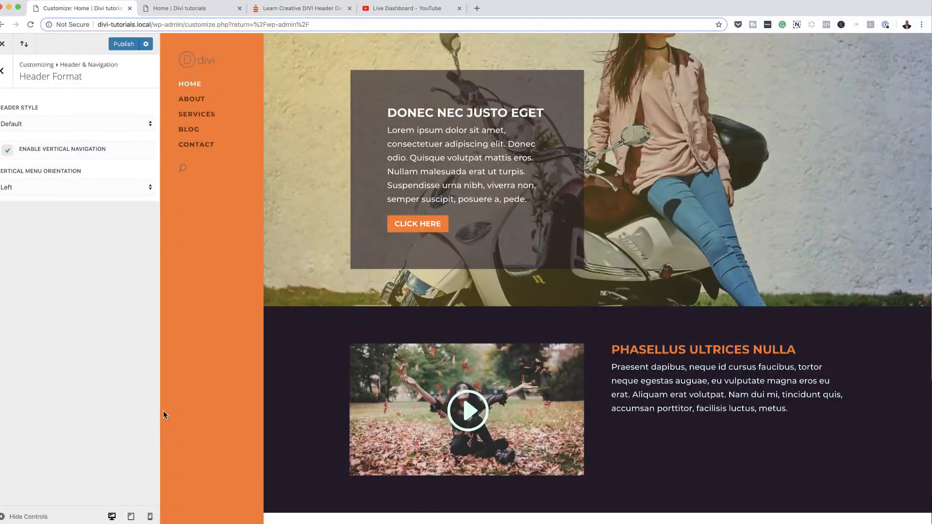
left_click(131, 517)
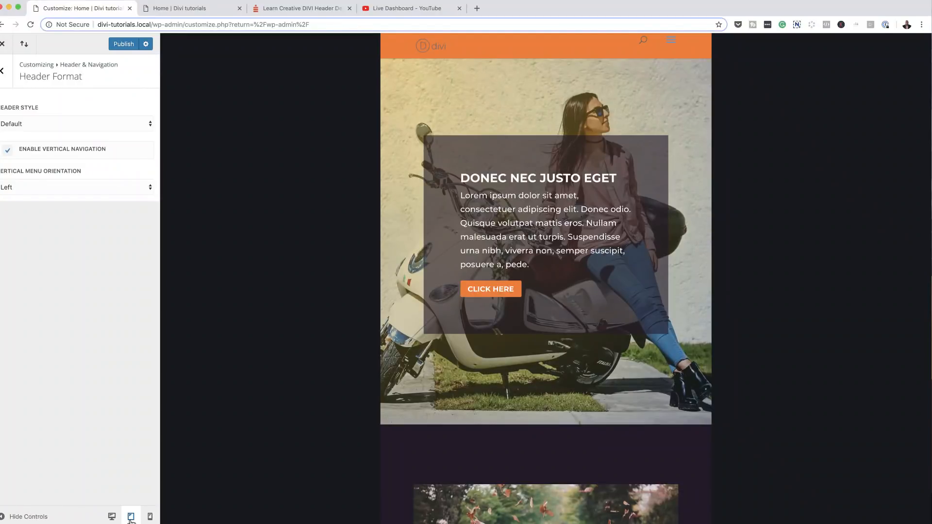
left_click(672, 40)
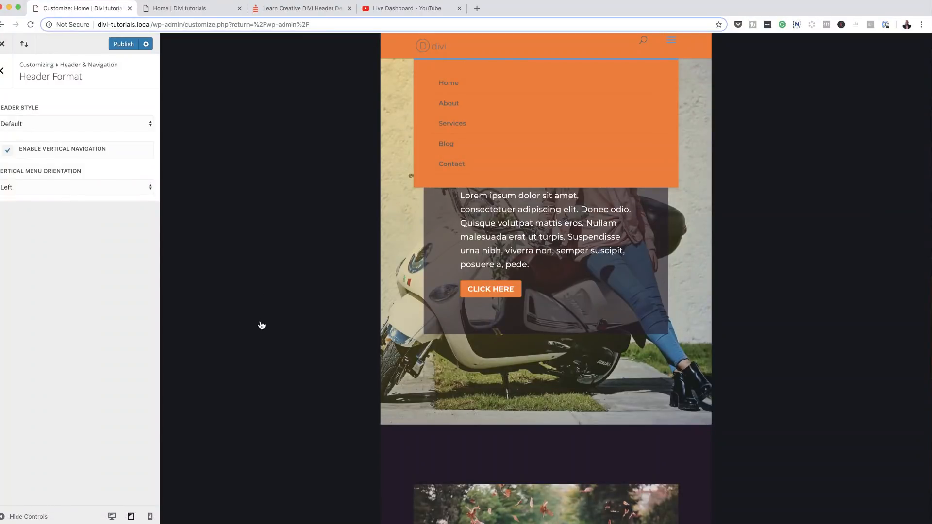
Step: Check vertical navigation at phone, desktop and tablet widths, then switch it off
left_click(150, 518)
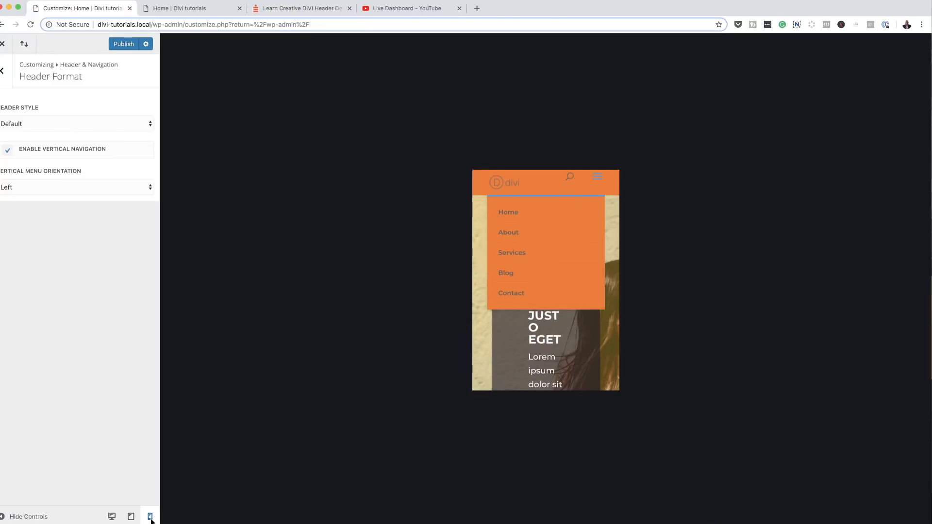
left_click(599, 178)
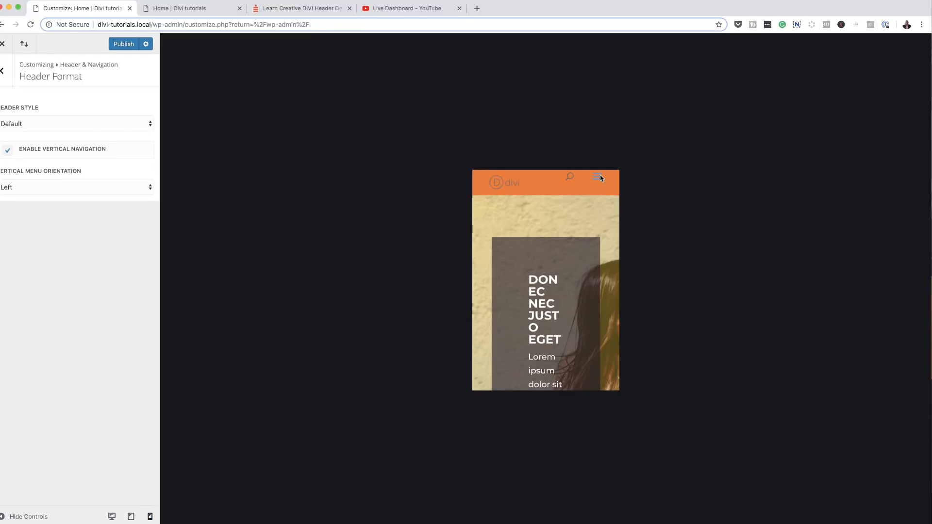
left_click(602, 177)
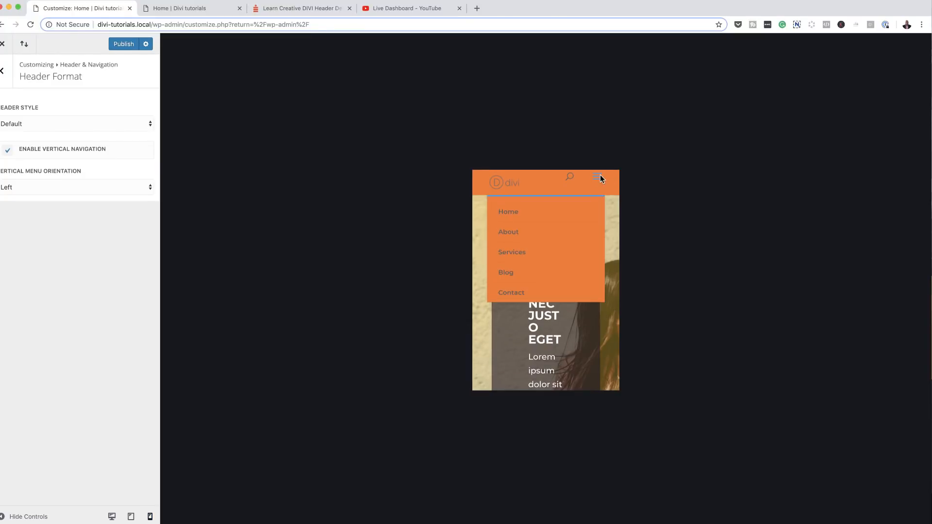
left_click(130, 516)
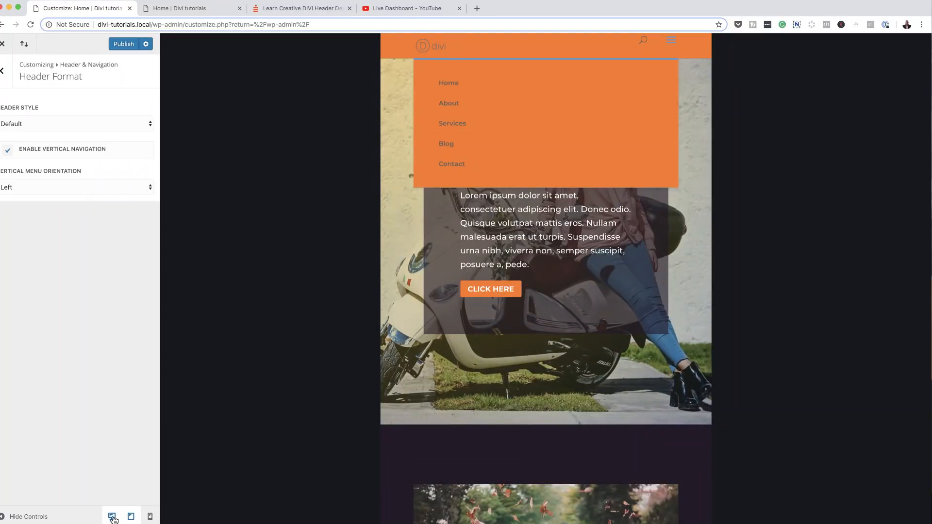
left_click(111, 516)
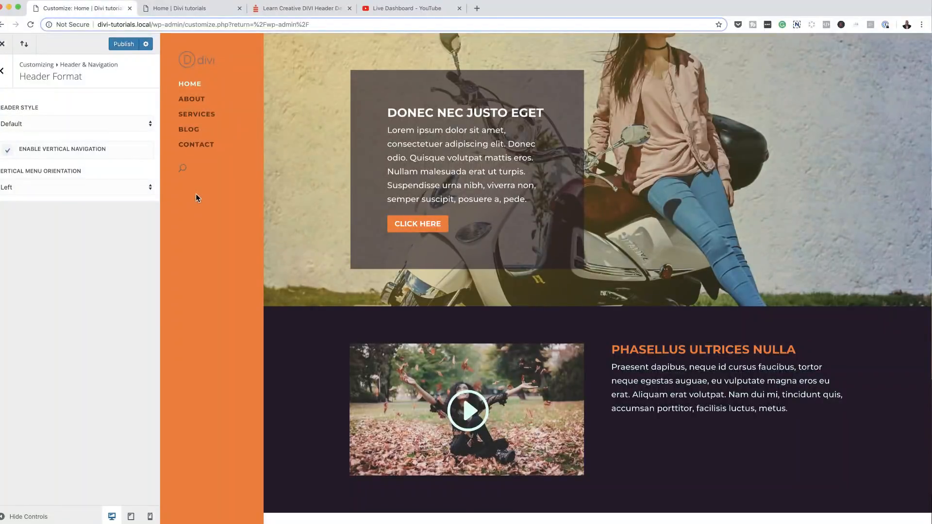
left_click(130, 516)
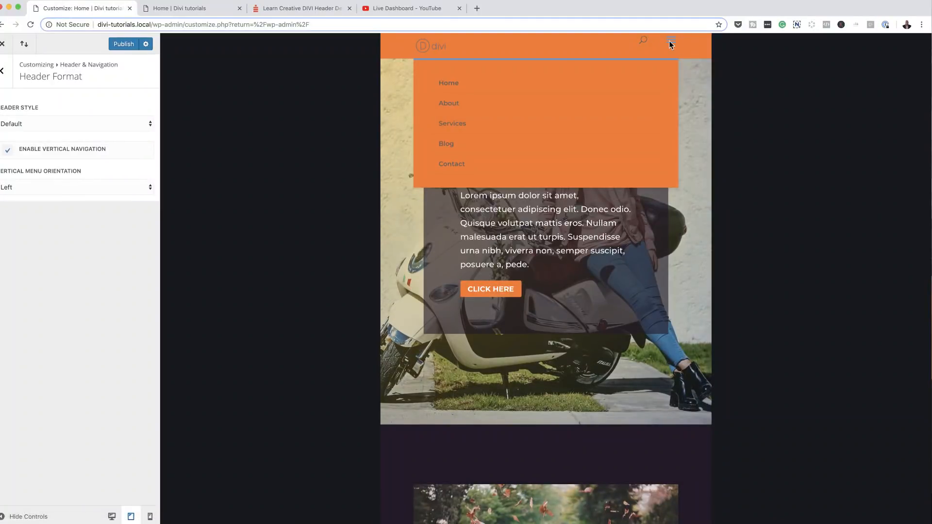
left_click(670, 41)
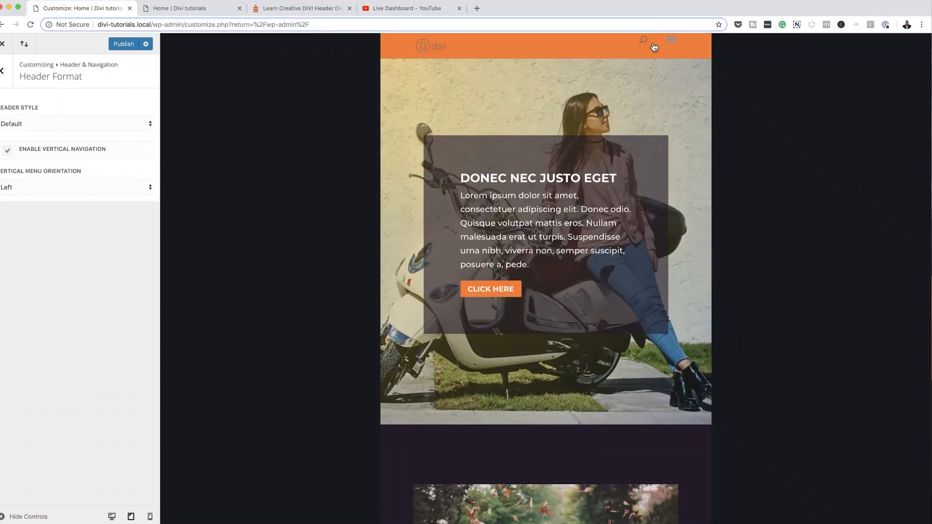
left_click(10, 155)
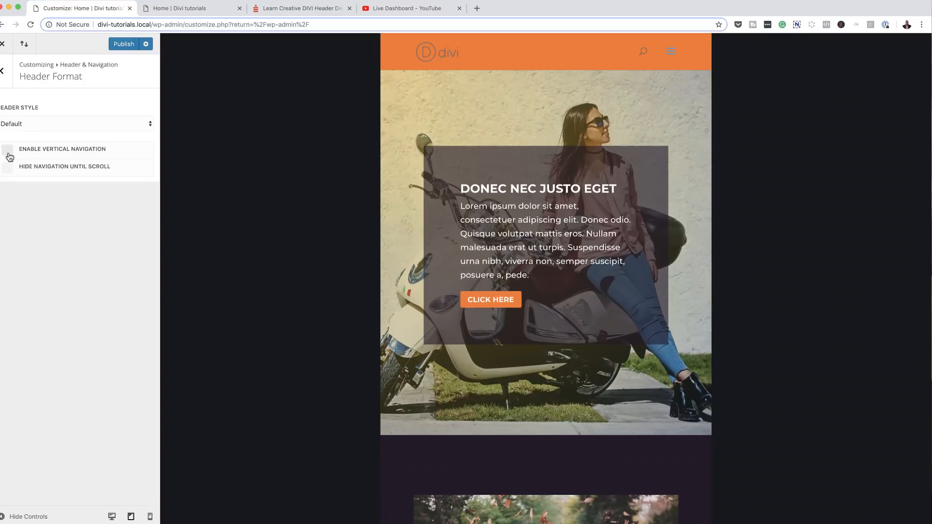
Step: Return the preview to desktop, glance at Secondary Menu Bar and Fixed Navigation, then open Header Elements
left_click(111, 517)
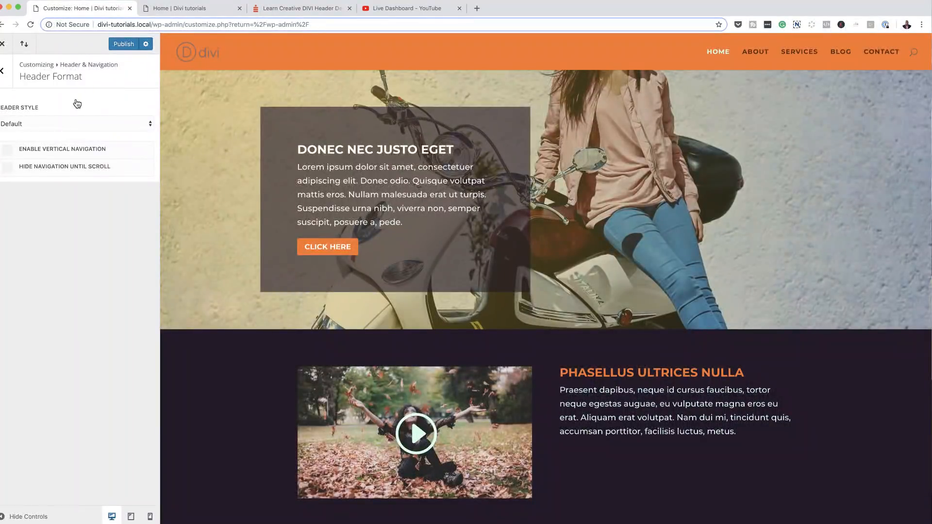
left_click(4, 73)
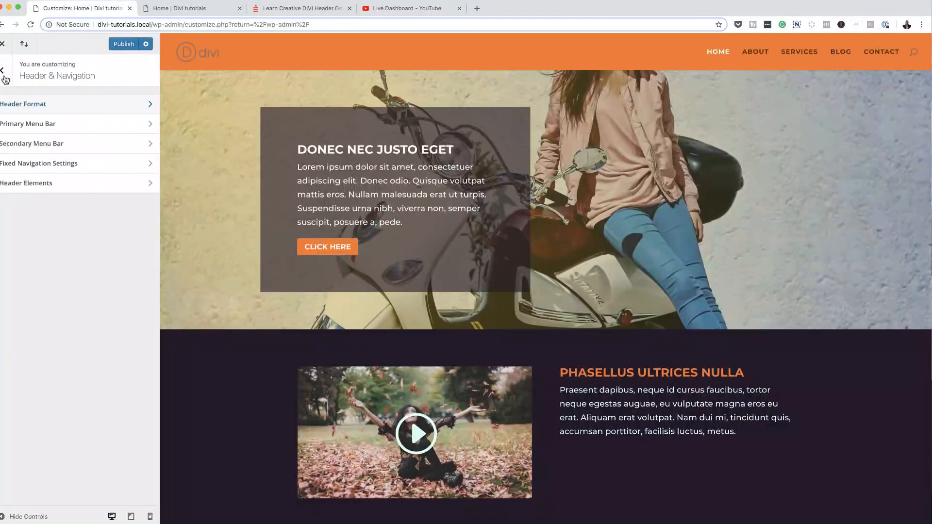
left_click(23, 150)
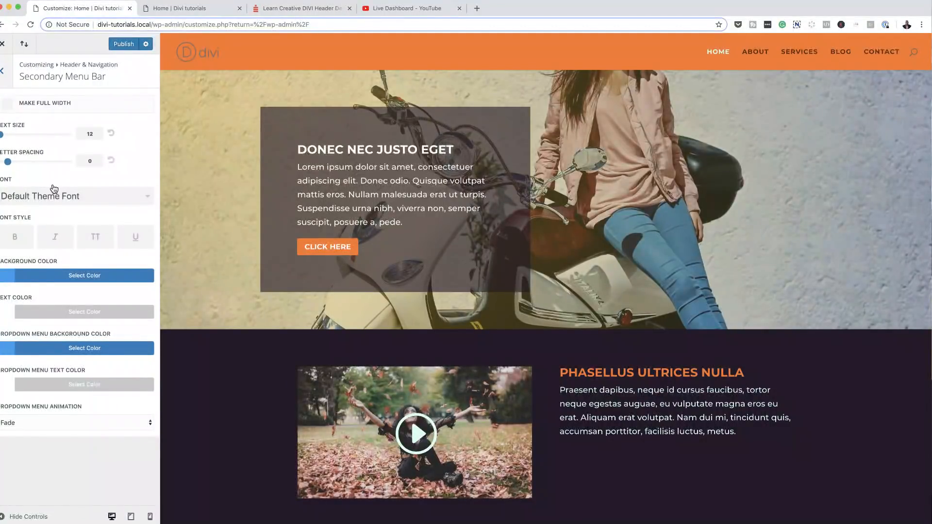
left_click(6, 78)
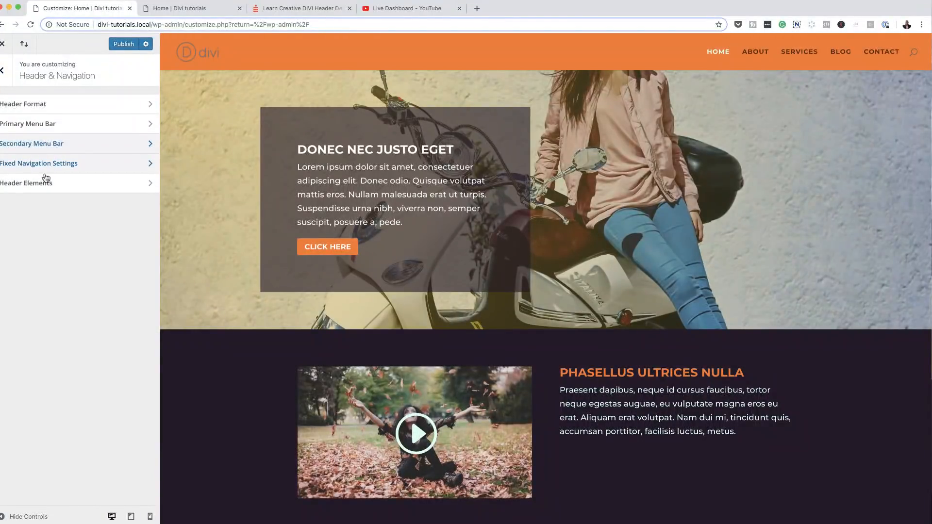
left_click(46, 164)
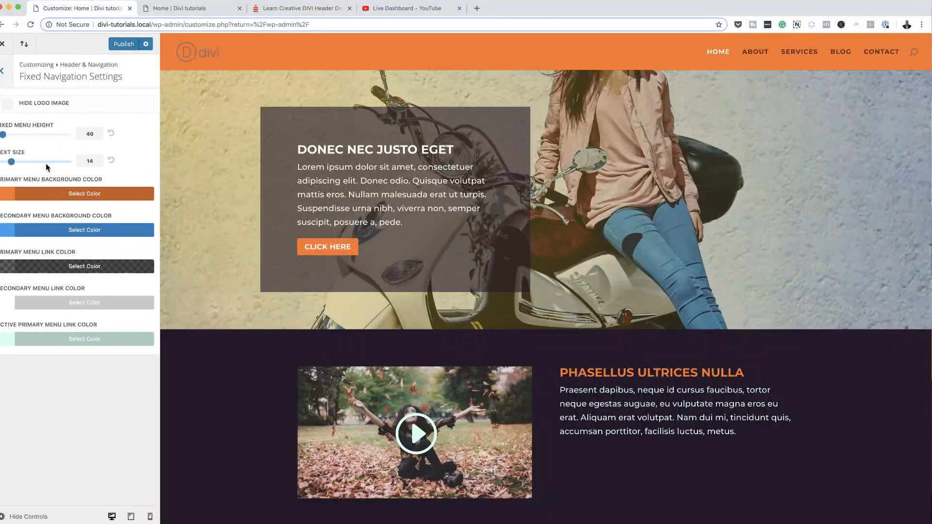
left_click(7, 75)
left_click(43, 184)
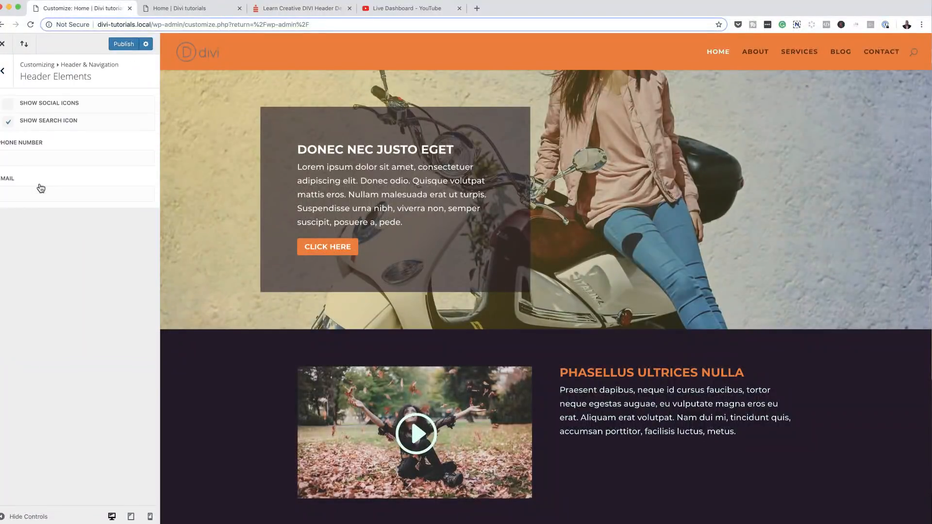
Step: Show social icons, hide the search icon, and enter the header phone number and contact email
left_click(7, 108)
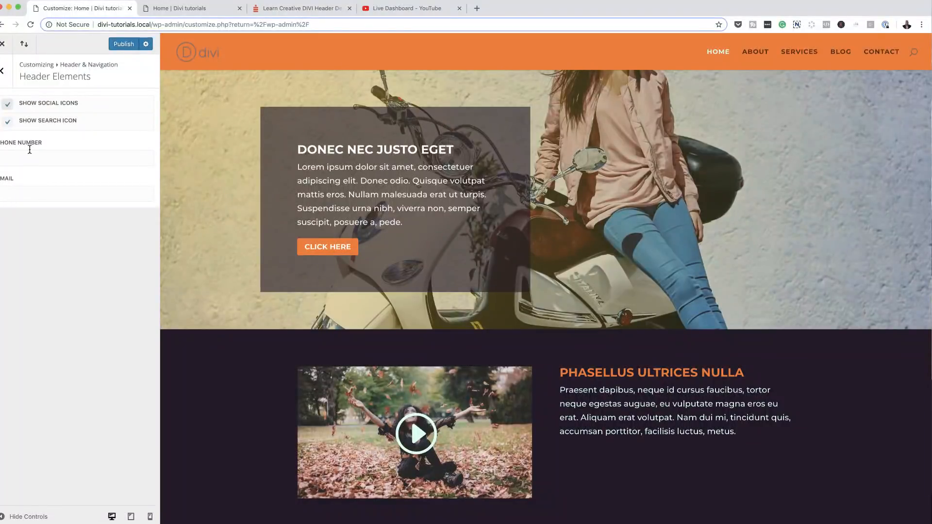
left_click(8, 122)
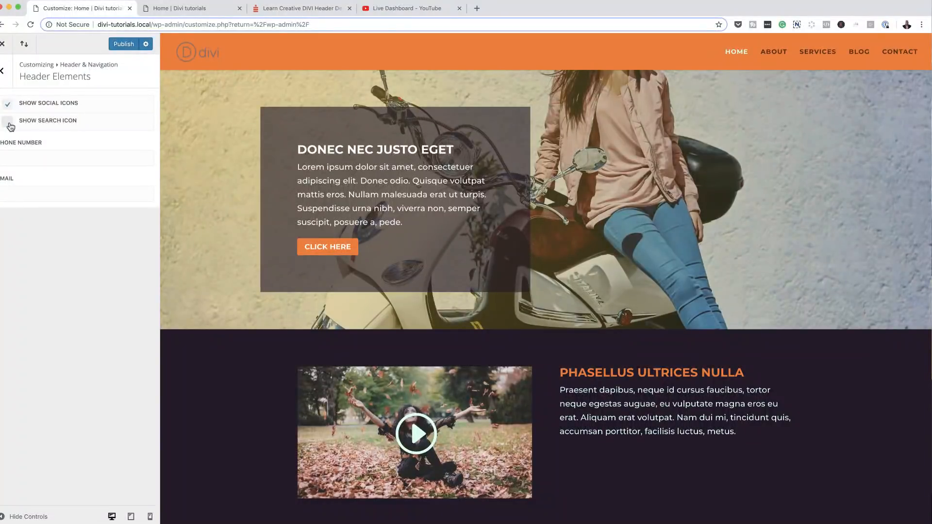
left_click(41, 156)
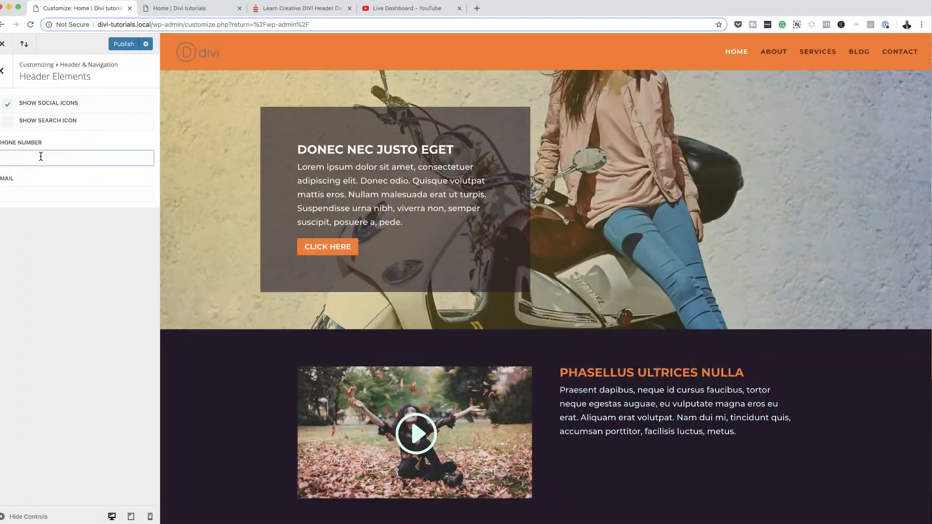
left_click(34, 196)
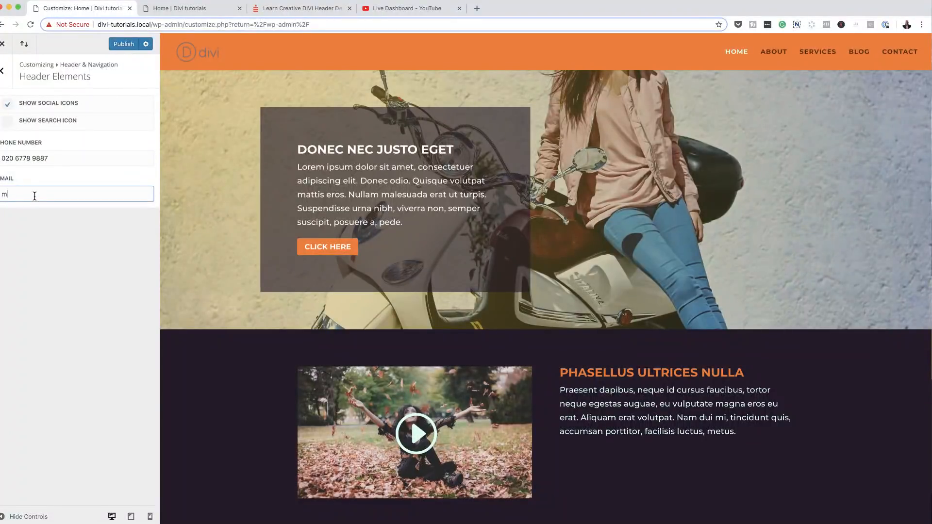
Step: Publish the header element changes and reload the live site to verify them
left_click(121, 45)
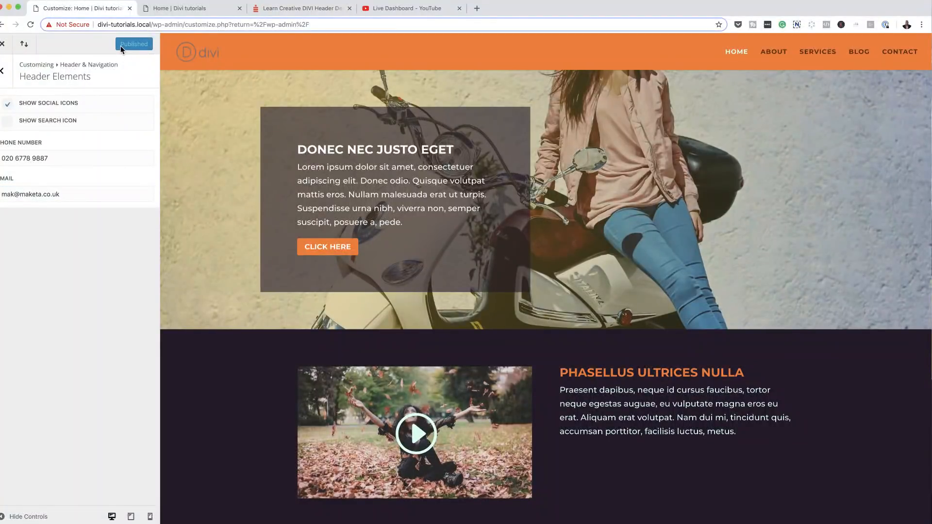
left_click(187, 8)
left_click(32, 25)
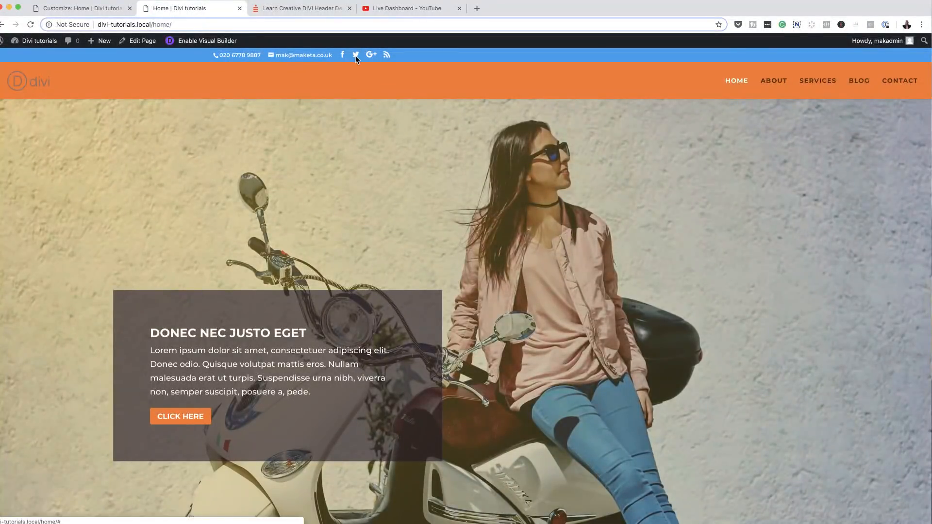
left_click(104, 13)
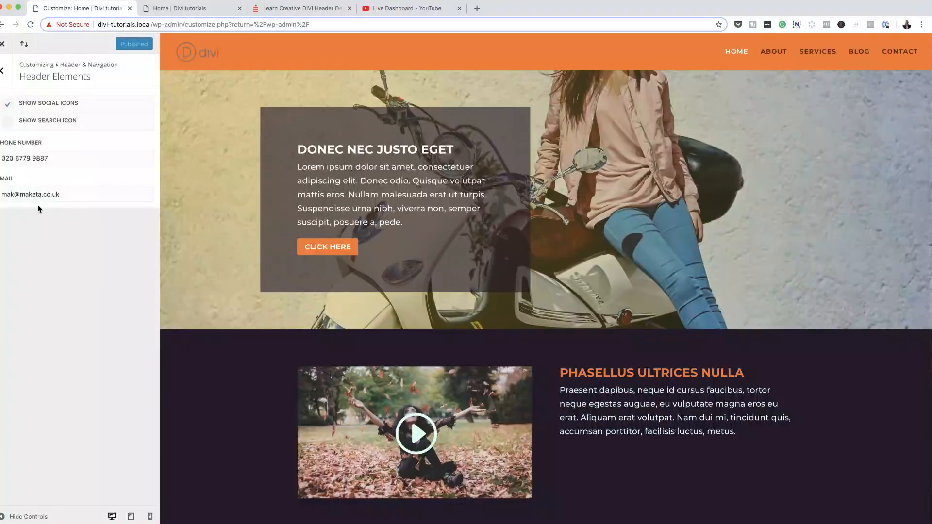
Step: Set the secondary menu bar background to dark #2a2030, publish, and check the live site
left_click(4, 74)
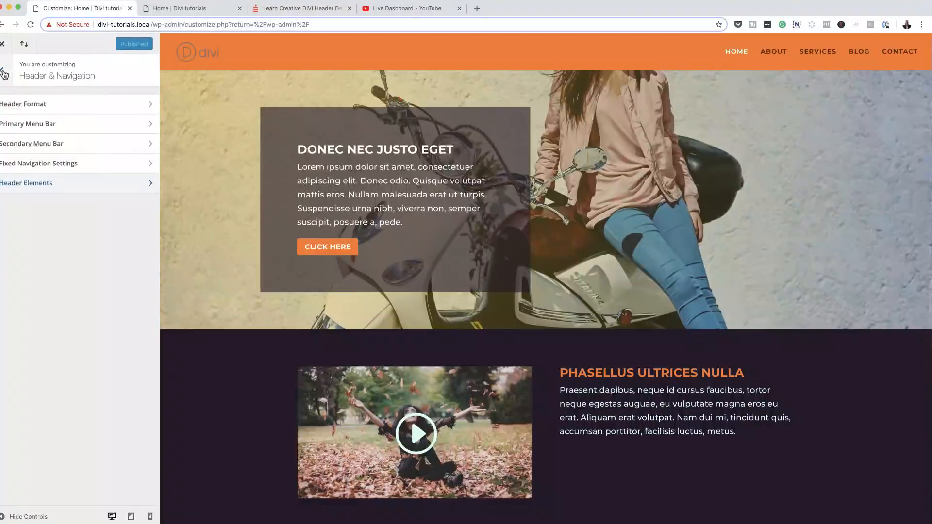
left_click(33, 146)
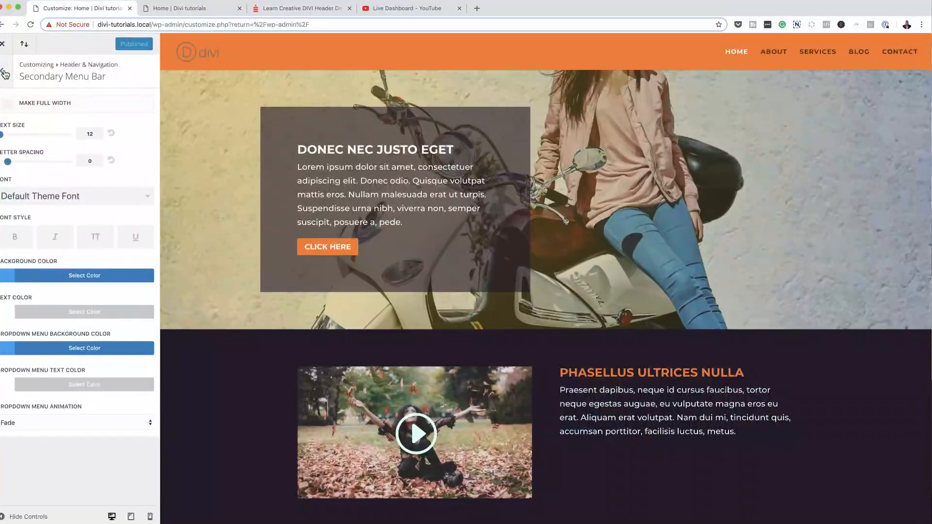
left_click(11, 277)
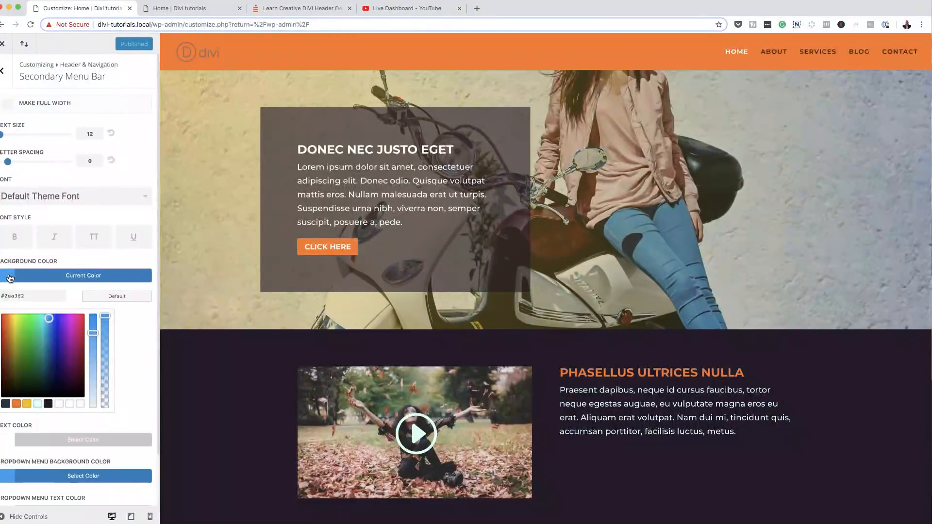
left_click(48, 404)
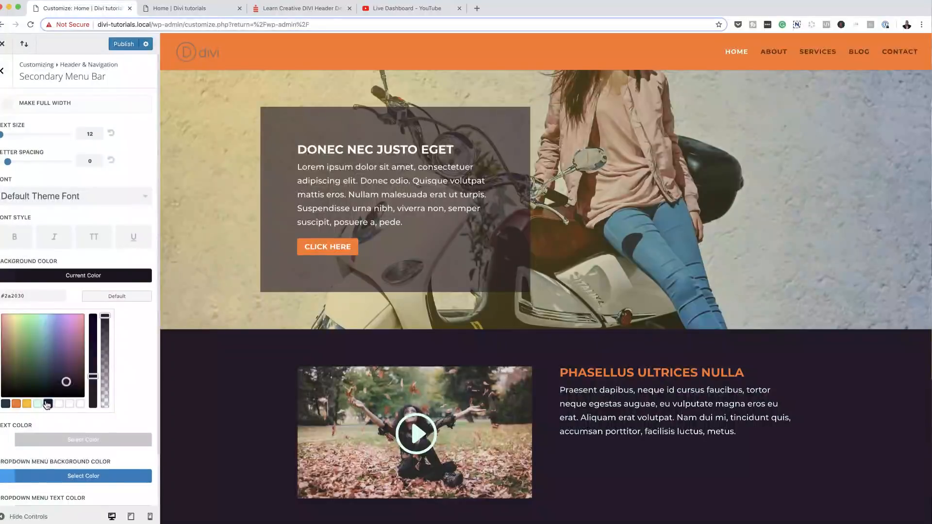
left_click(128, 45)
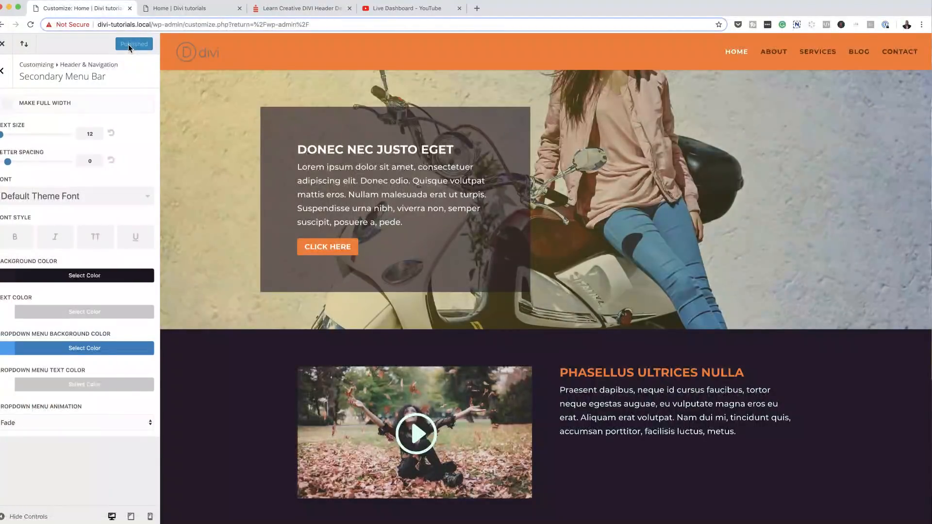
left_click(225, 11)
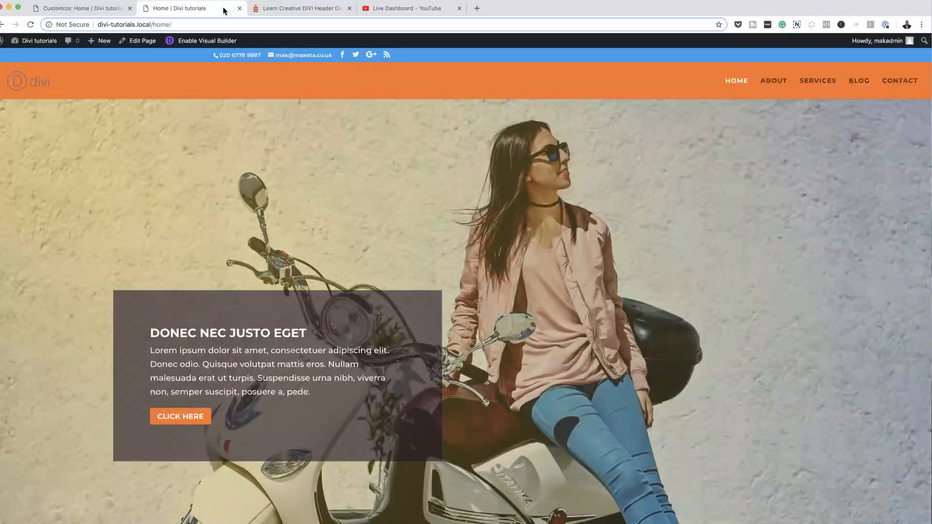
left_click(31, 24)
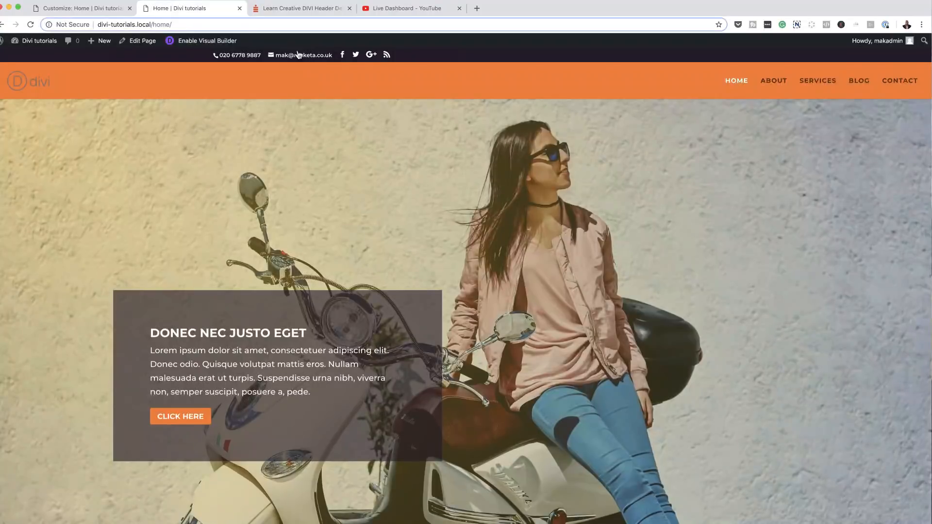
left_click(112, 12)
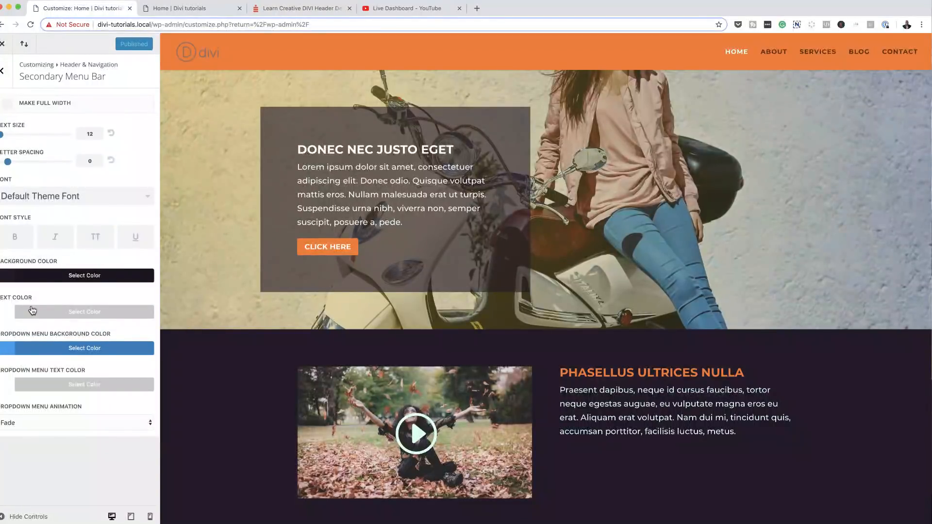
Step: Make the secondary menu bar text gold, publish, and check it on the live site
left_click(18, 313)
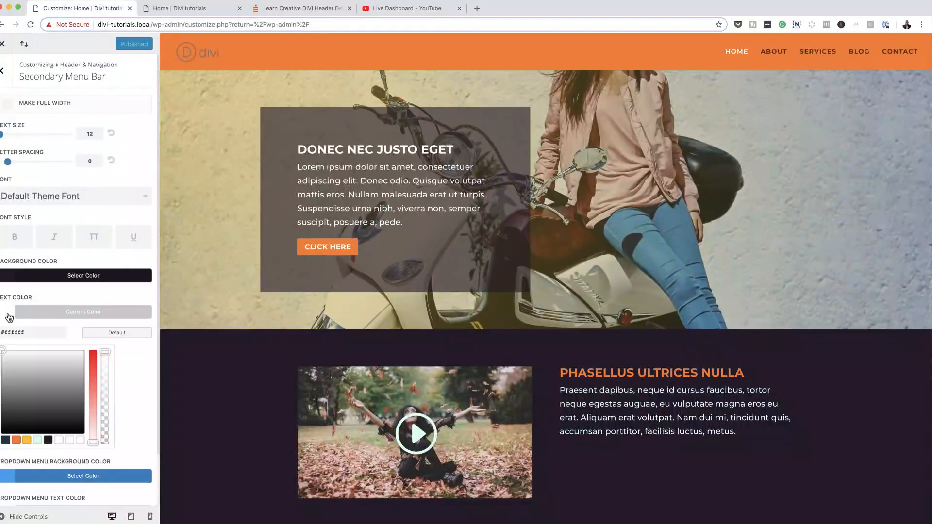
left_click(26, 440)
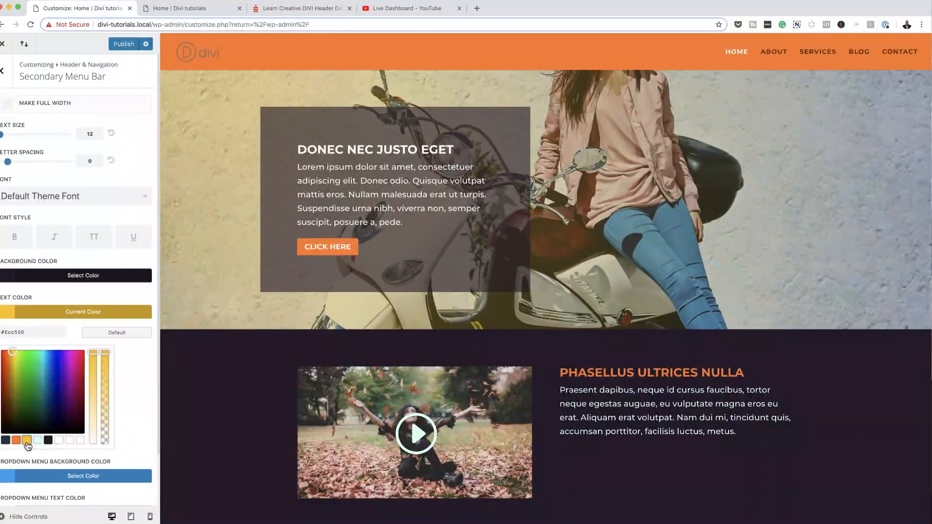
left_click(125, 44)
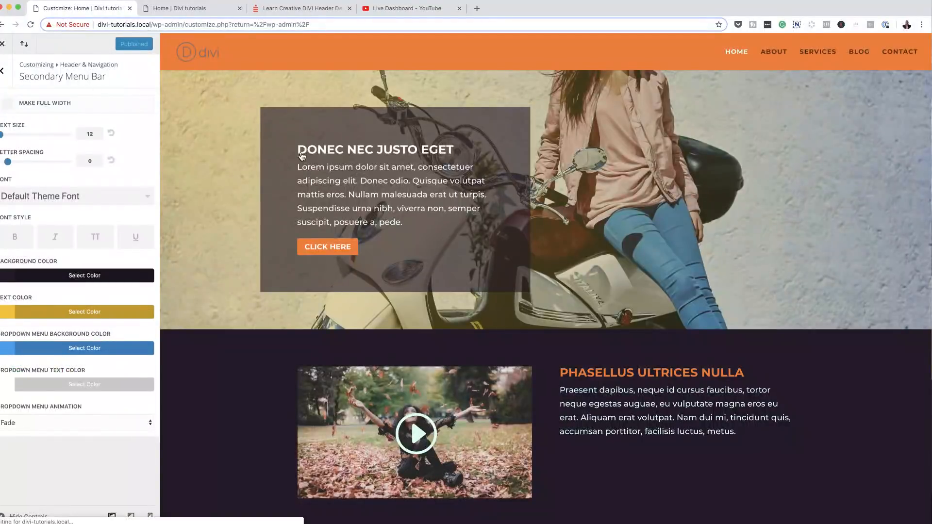
left_click(190, 11)
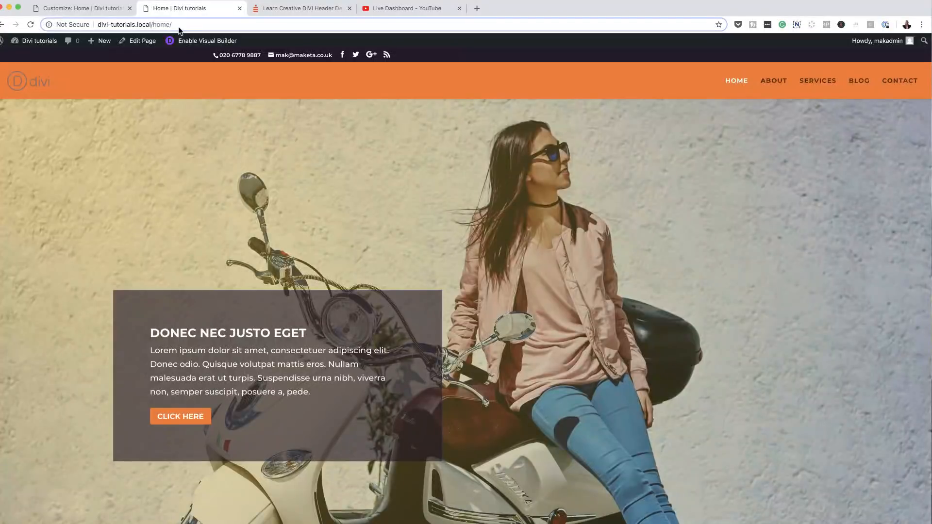
left_click(32, 24)
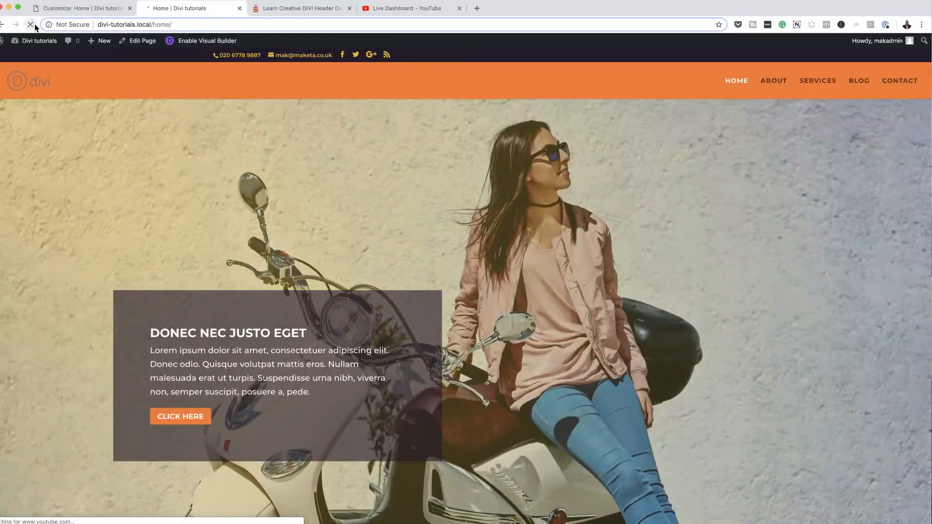
left_click(91, 10)
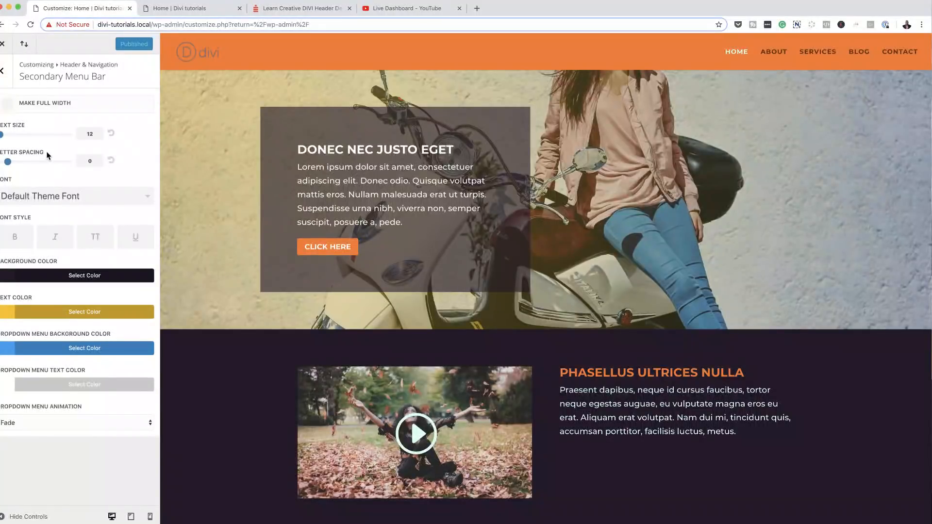
Step: Set the secondary bar text size to 14, publish and check, then reset letter spacing to 0
left_click_drag(1, 137, 23, 162)
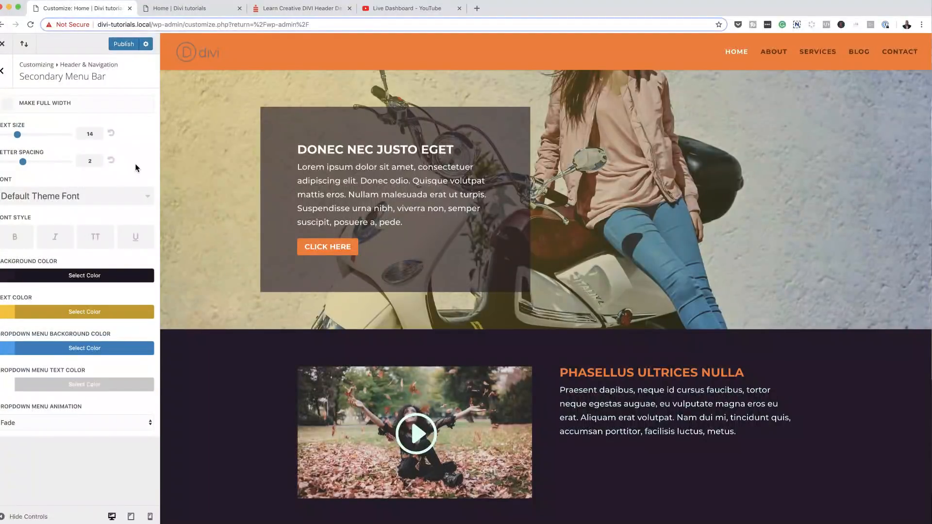
left_click(122, 45)
left_click(206, 8)
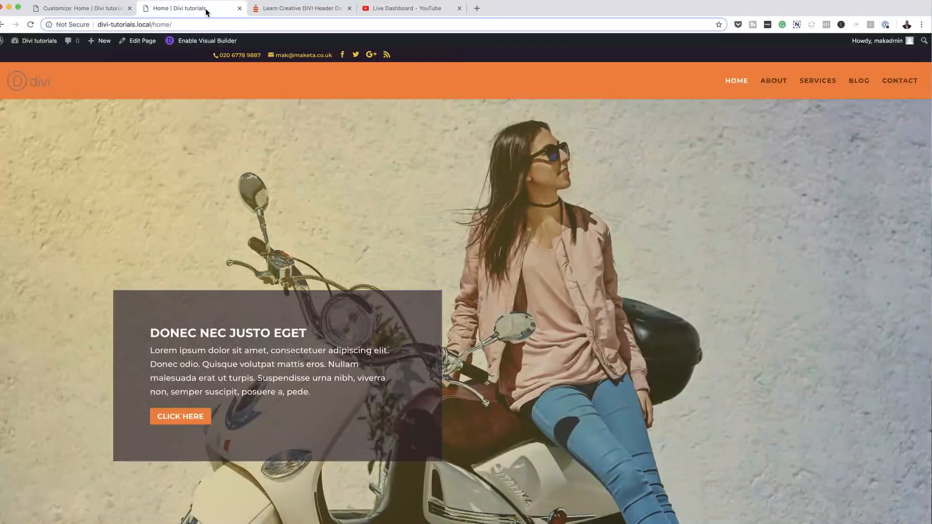
left_click(30, 24)
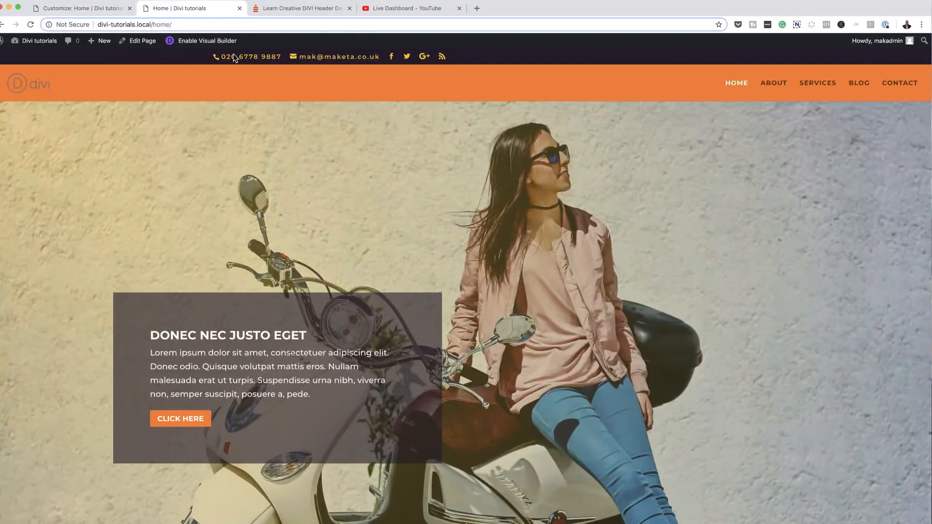
mouse_move(889, 40)
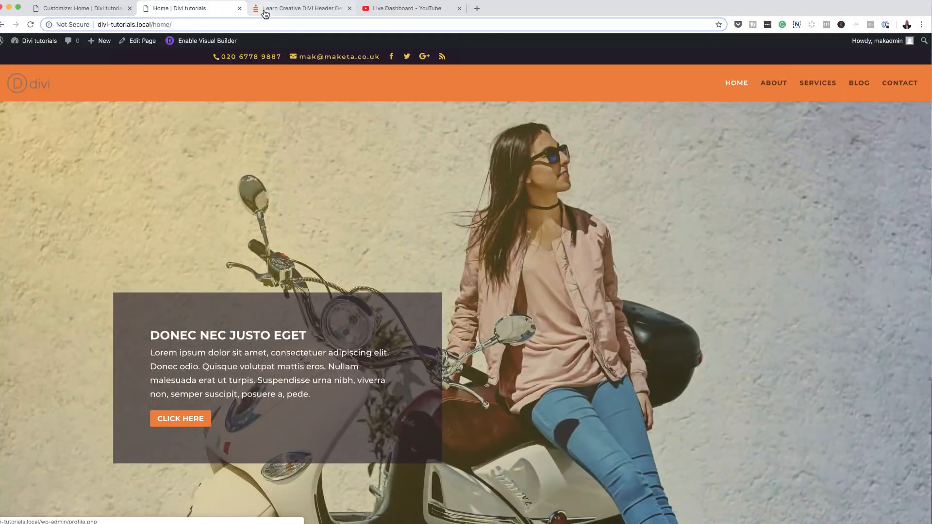
left_click(87, 9)
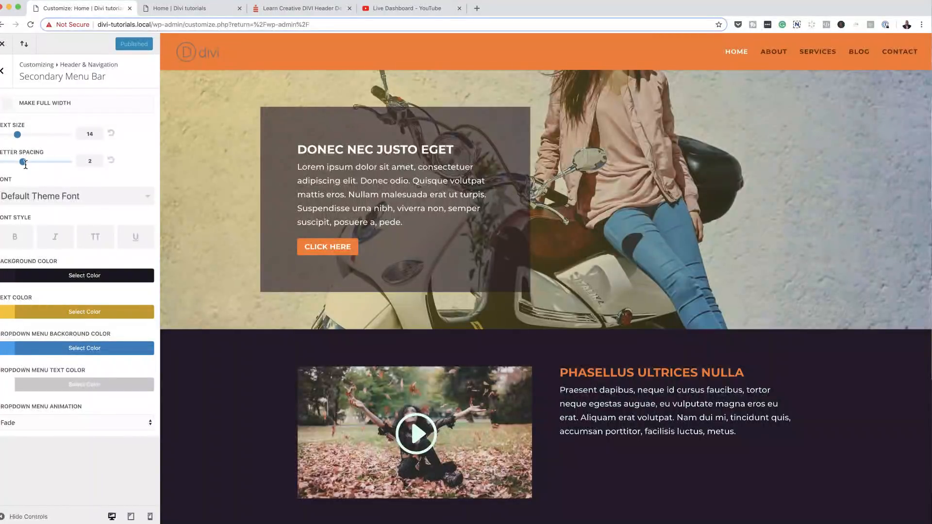
left_click_drag(21, 162, 7, 162)
Step: Log out of WordPress from the Howdy account menu on the live site
left_click(222, 10)
mouse_move(877, 42)
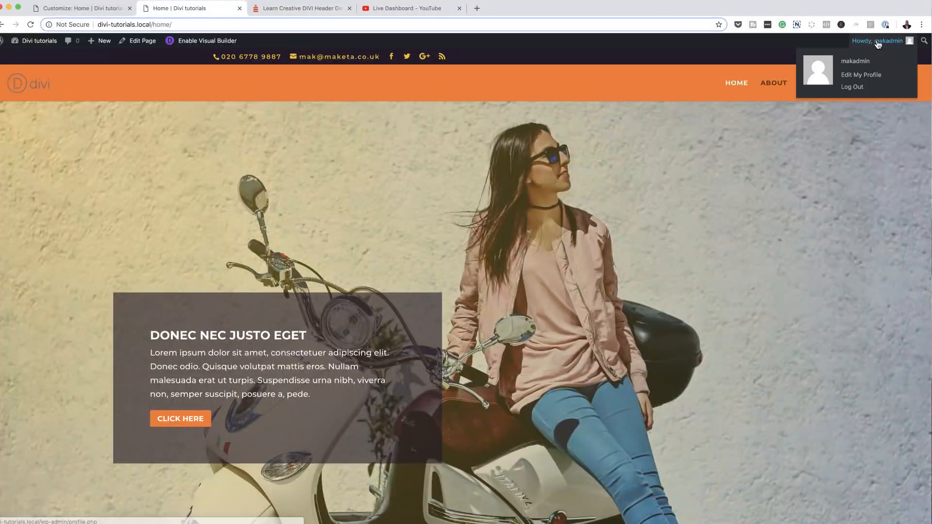
left_click(860, 89)
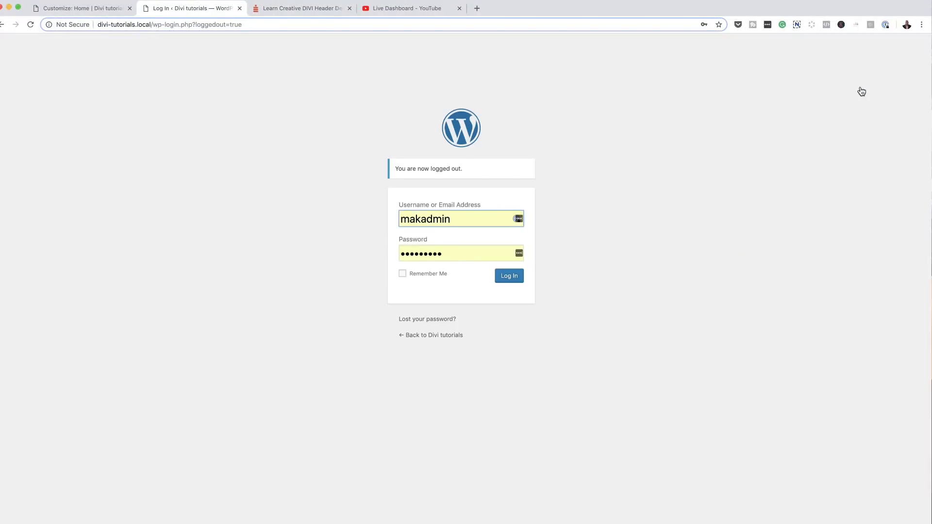
Step: Remove wp-login.php?loggedout=true from the address and open the HOME page as a visitor
left_click(152, 23)
left_click_drag(154, 24, 279, 34)
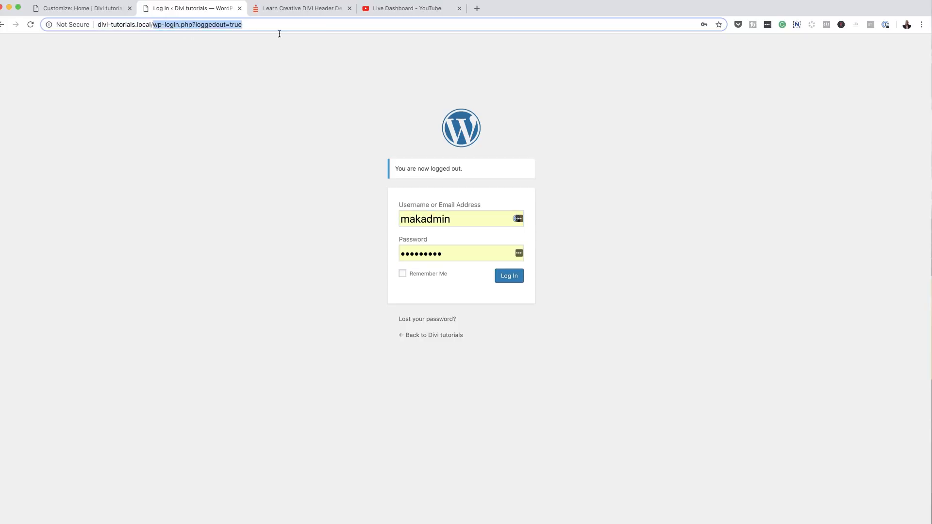
key("BackSpace")
key("Return")
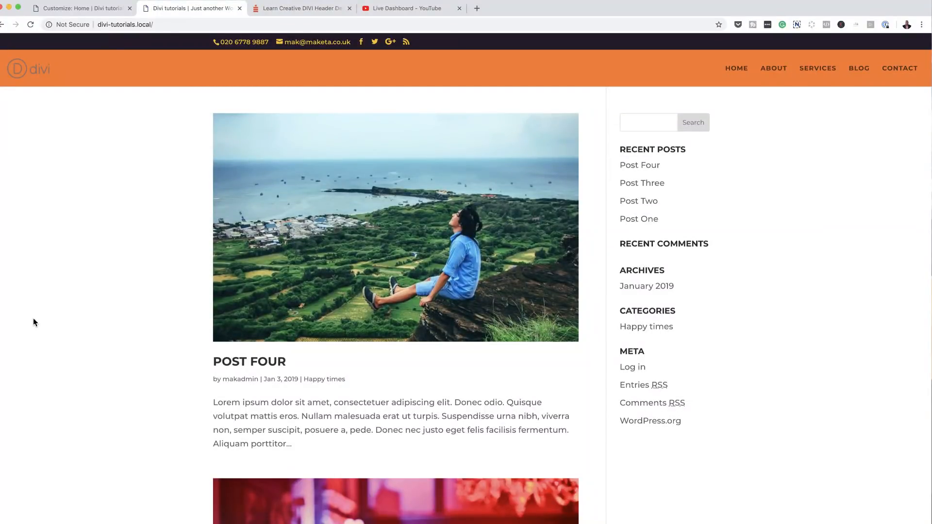
left_click(743, 68)
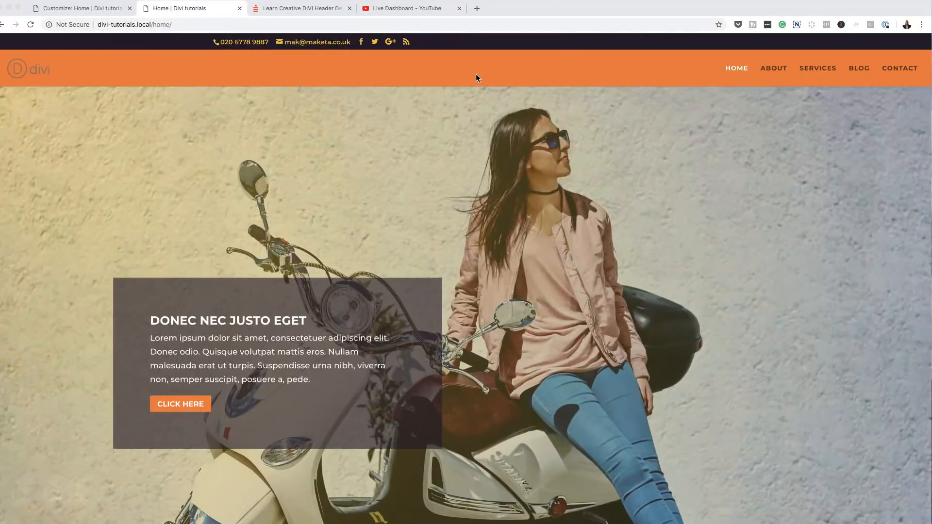
left_click(659, 136)
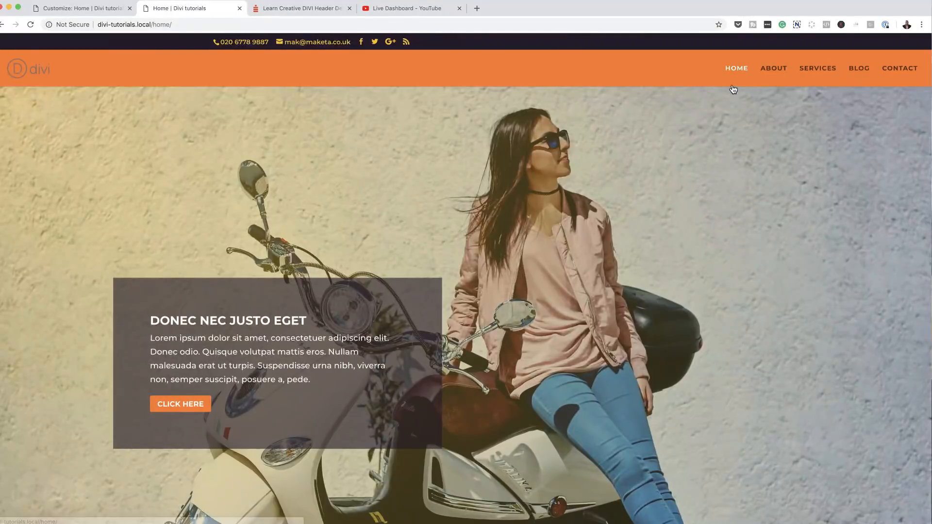